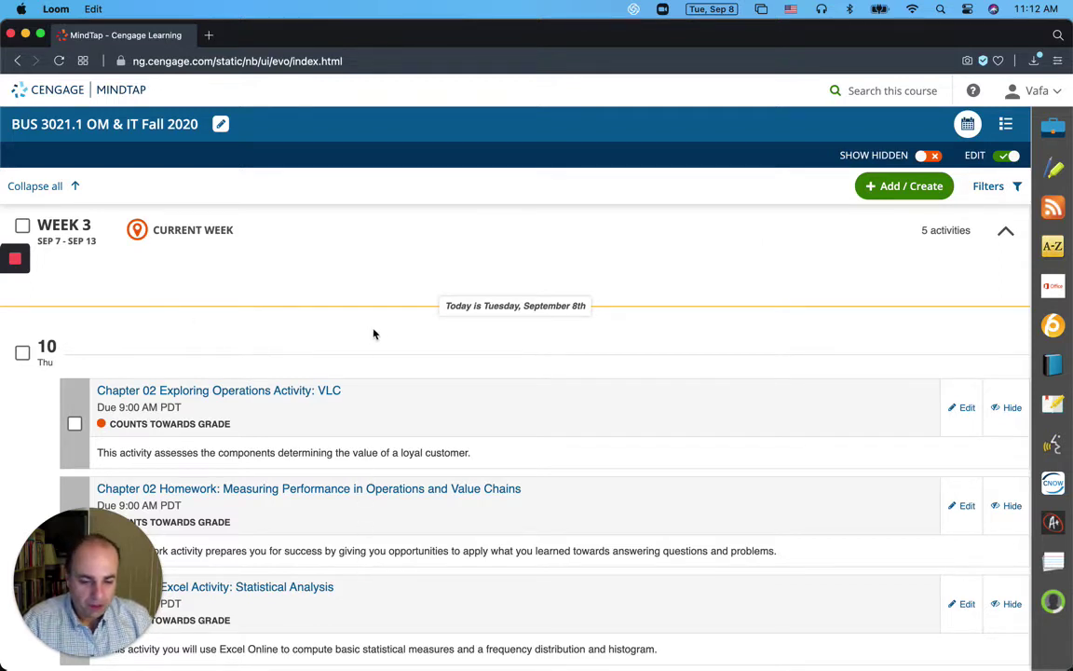
Scroll the Week 3 list and open Chapter 02 Homework: Measuring Performance in Operations and Value Chains.
scroll(366, 354, down, 2)
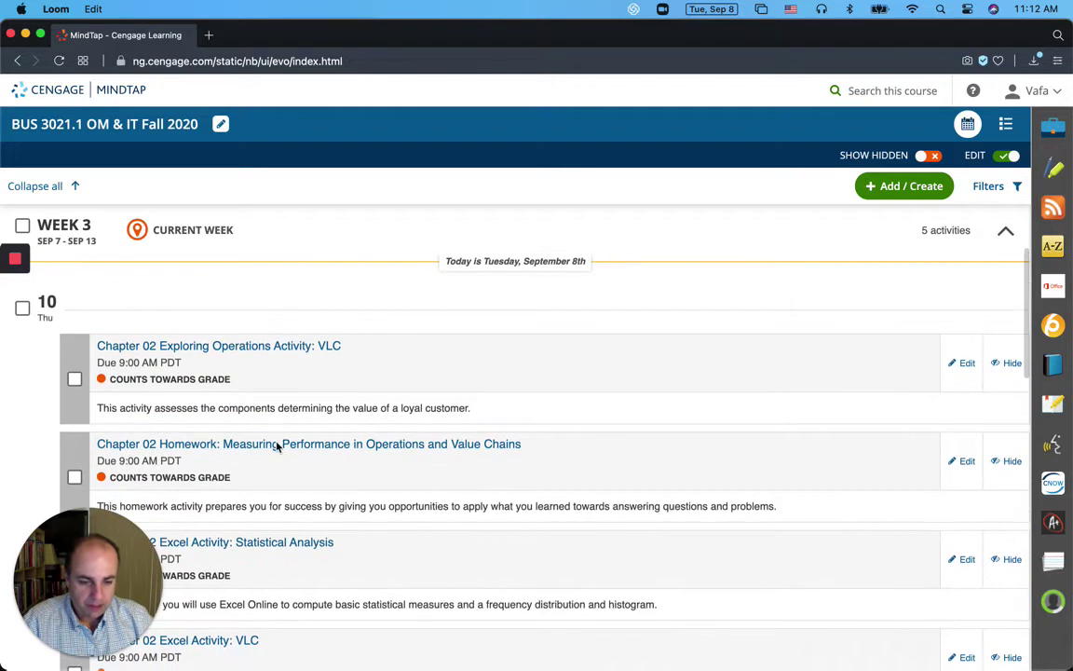
click(276, 446)
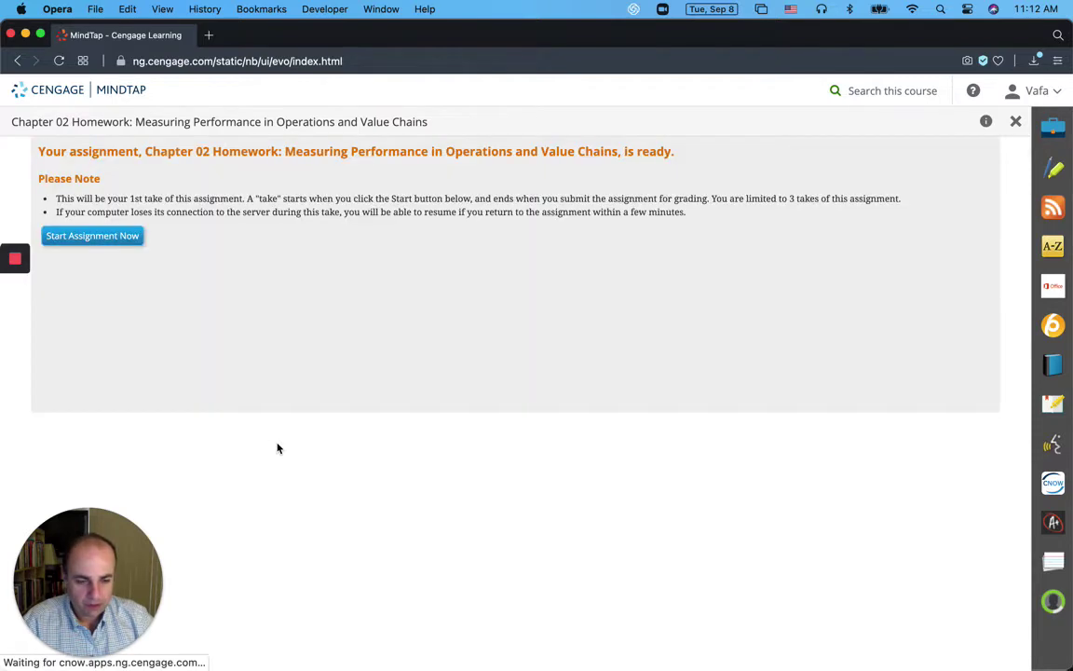
Start the assignment and select Problem 2-29's Description, Weight and Number of Errors table.
click(126, 235)
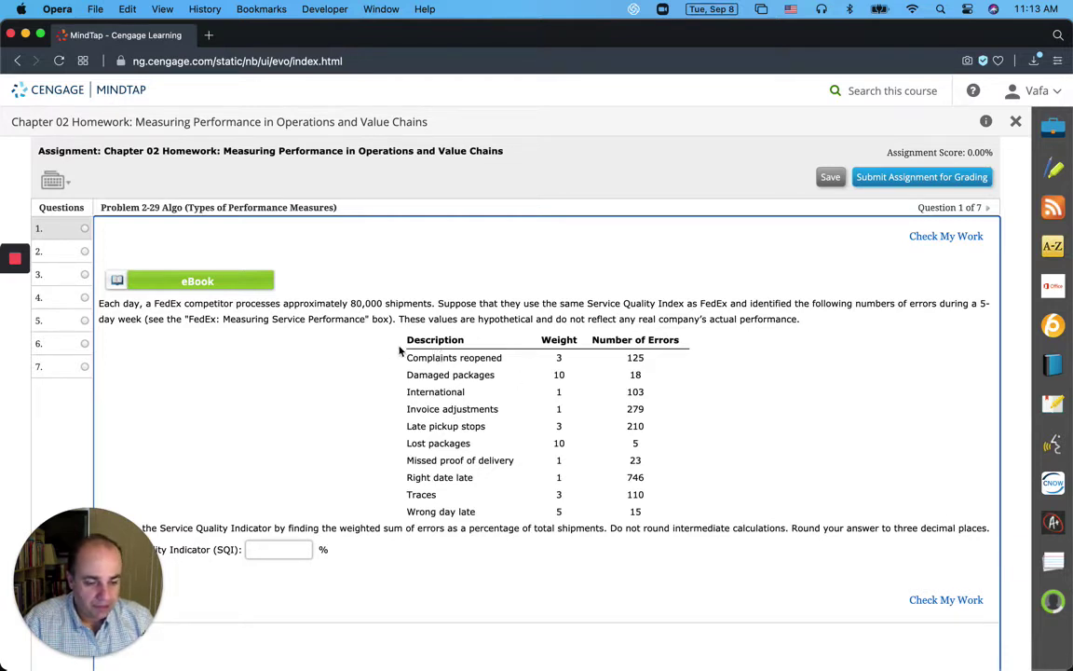
drag(408, 340, 652, 513)
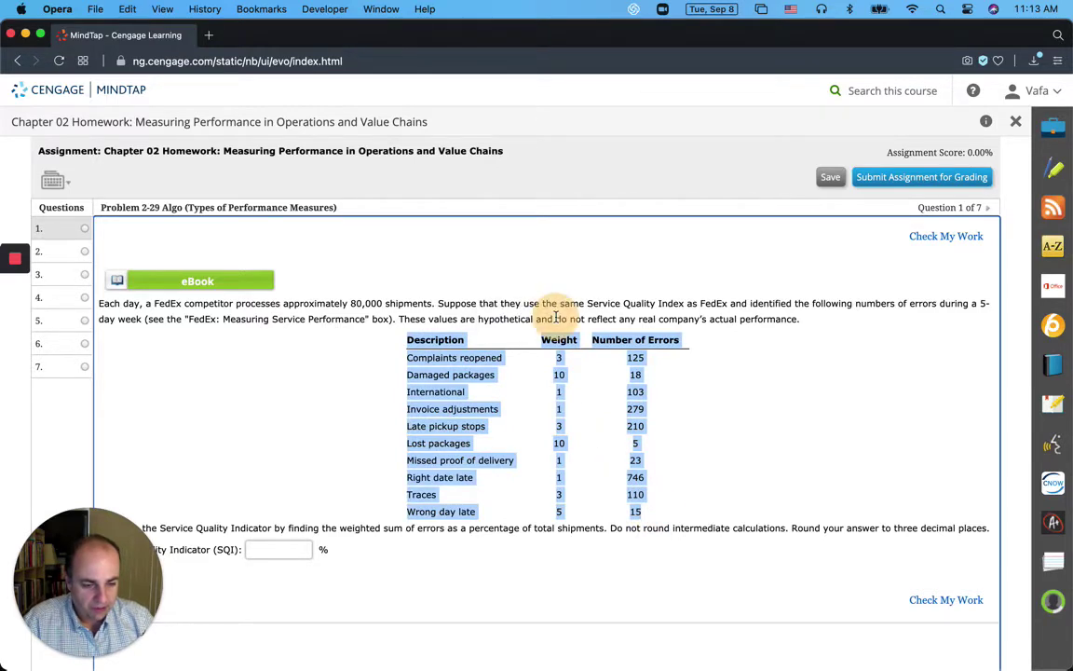
Launch Excel, create a maximized blank workbook, and paste the copied table into A1.
key(ctrl+Up)
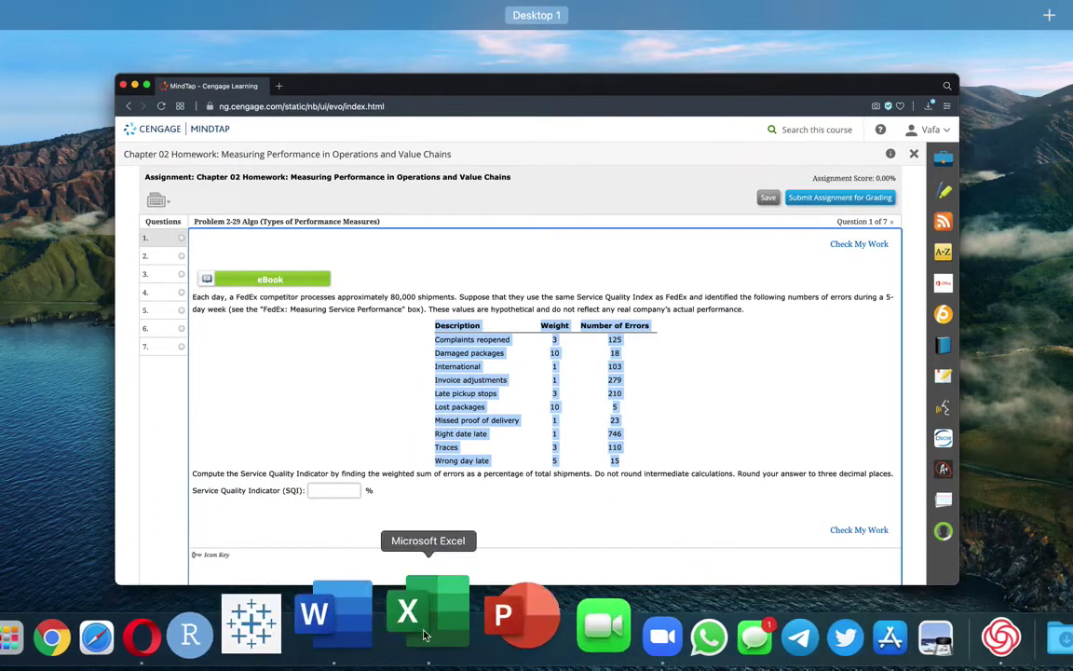
key(ctrl+Up)
click(466, 620)
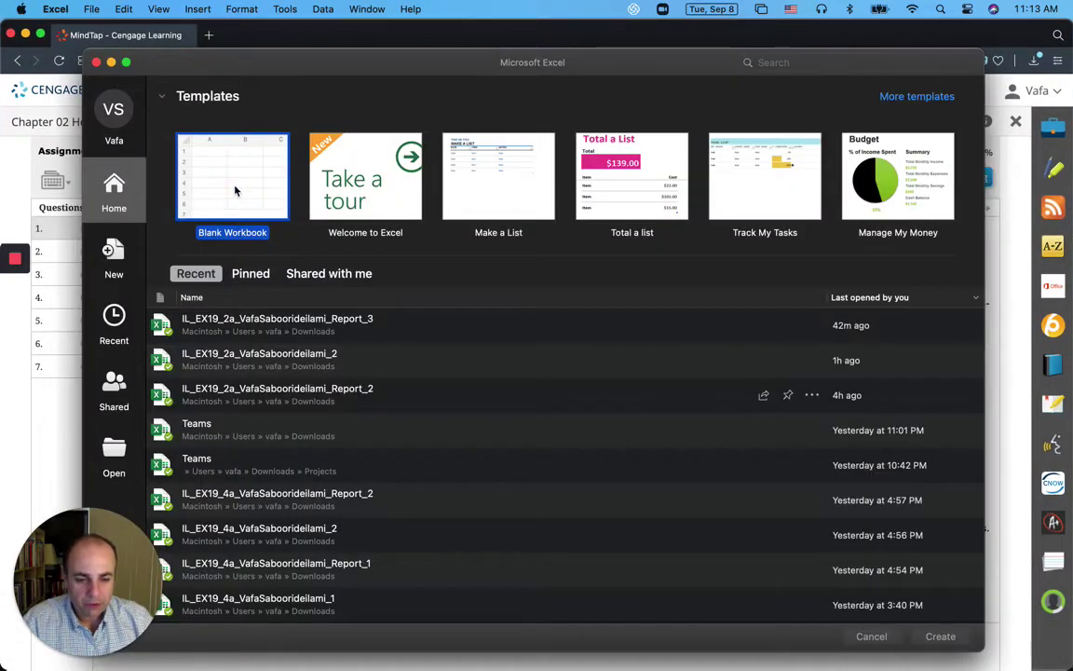
key(Escape)
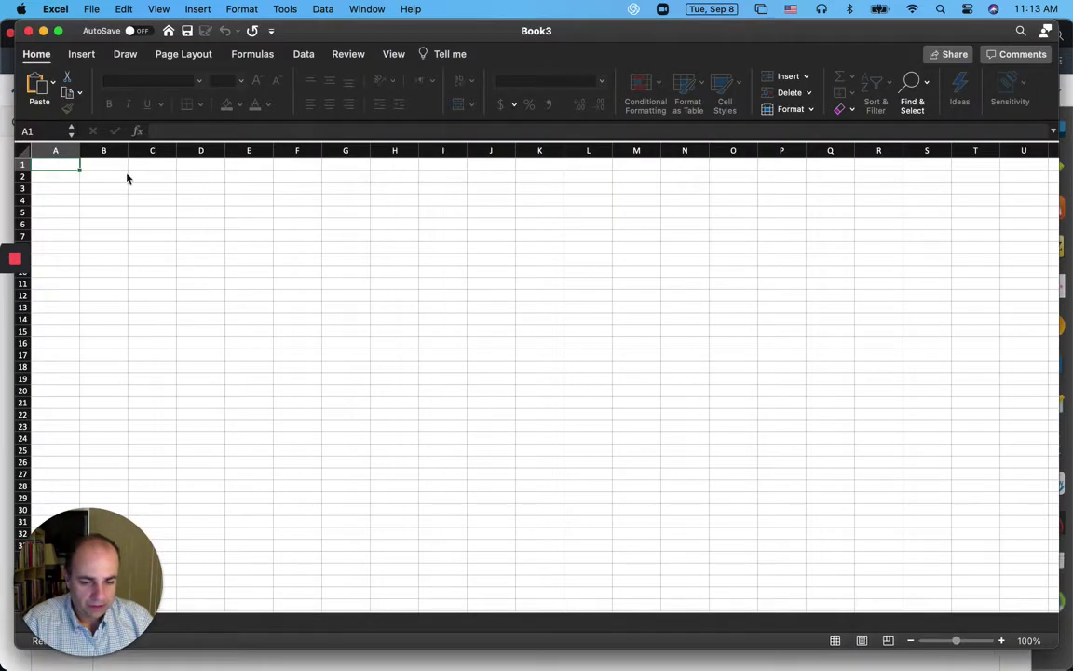
double_click(342, 33)
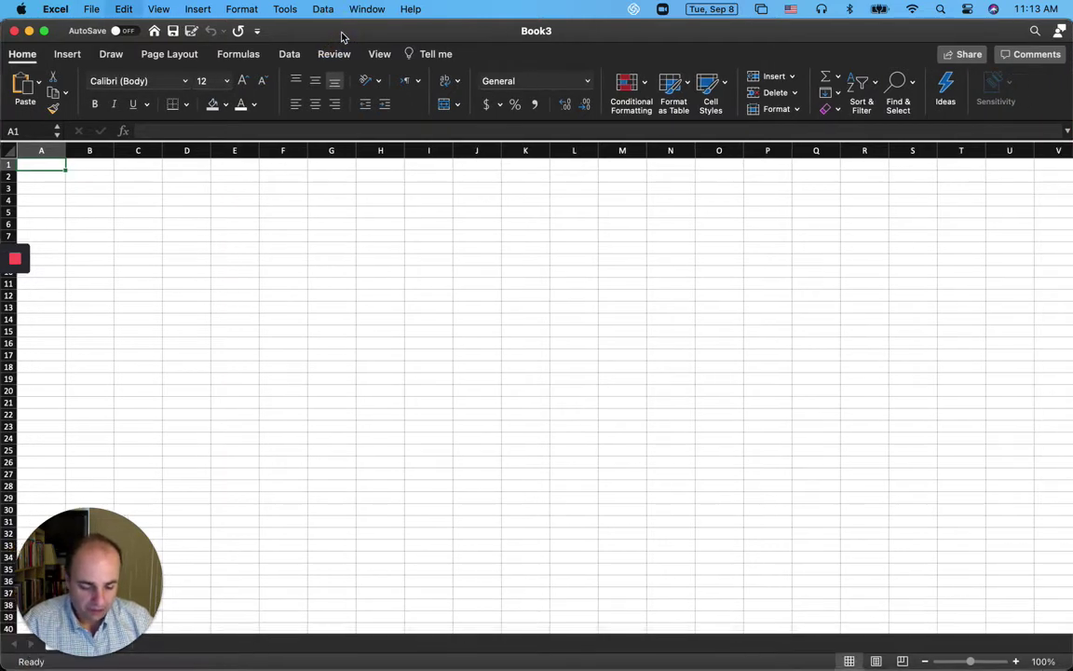
key(super+v)
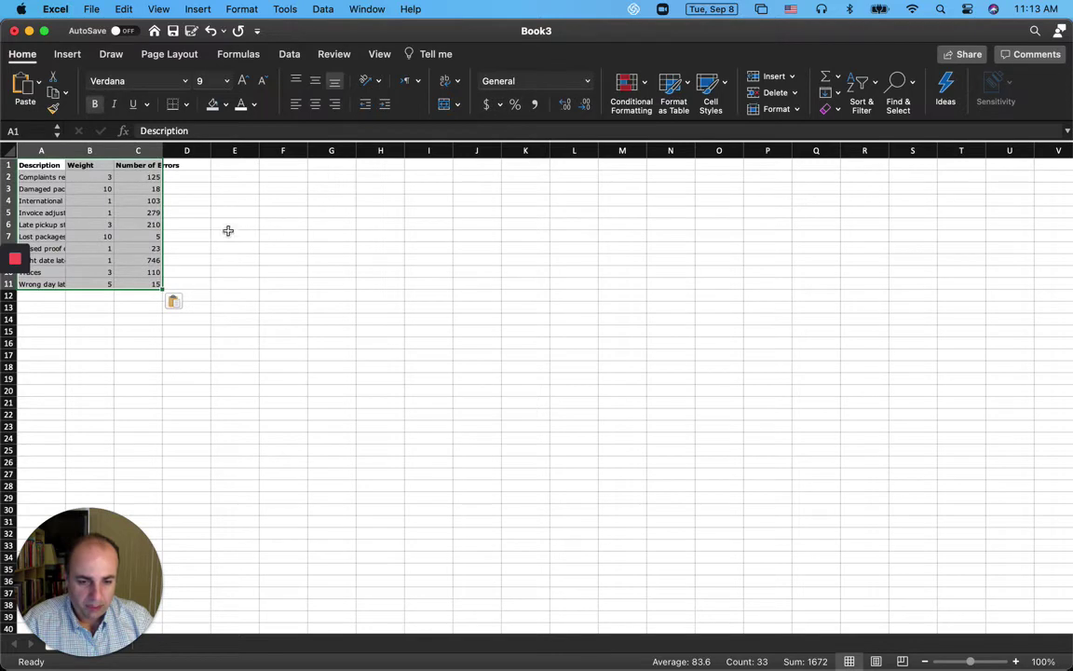
Widen columns A and C so the descriptions and Number of Errors heading fit.
scroll(228, 230, up, 5)
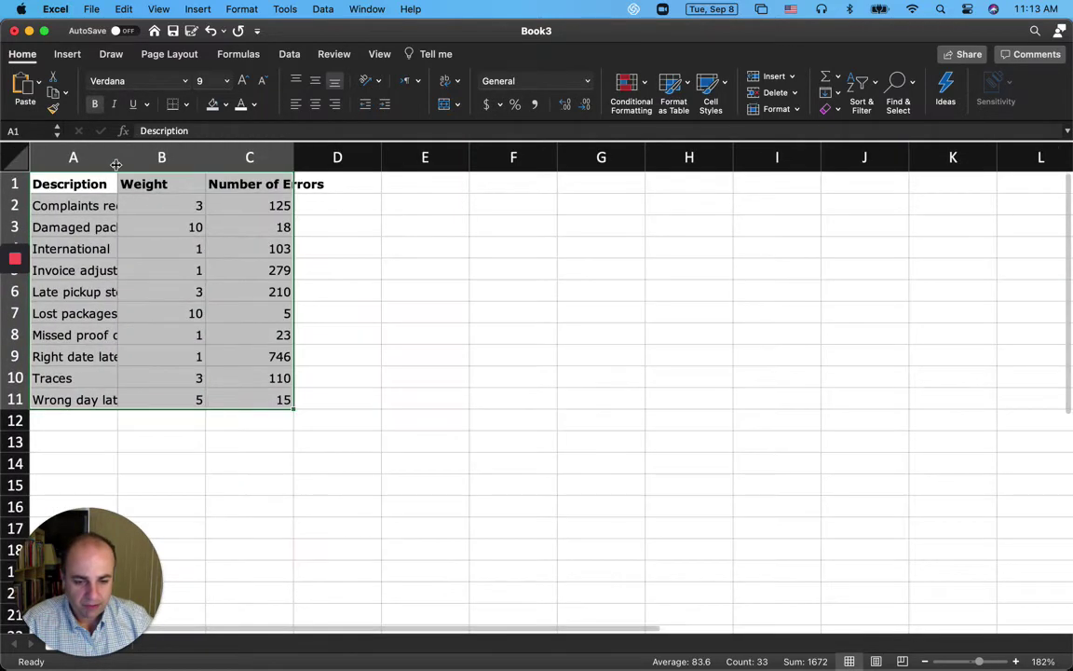
drag(115, 165, 183, 163)
drag(354, 157, 364, 181)
click(329, 157)
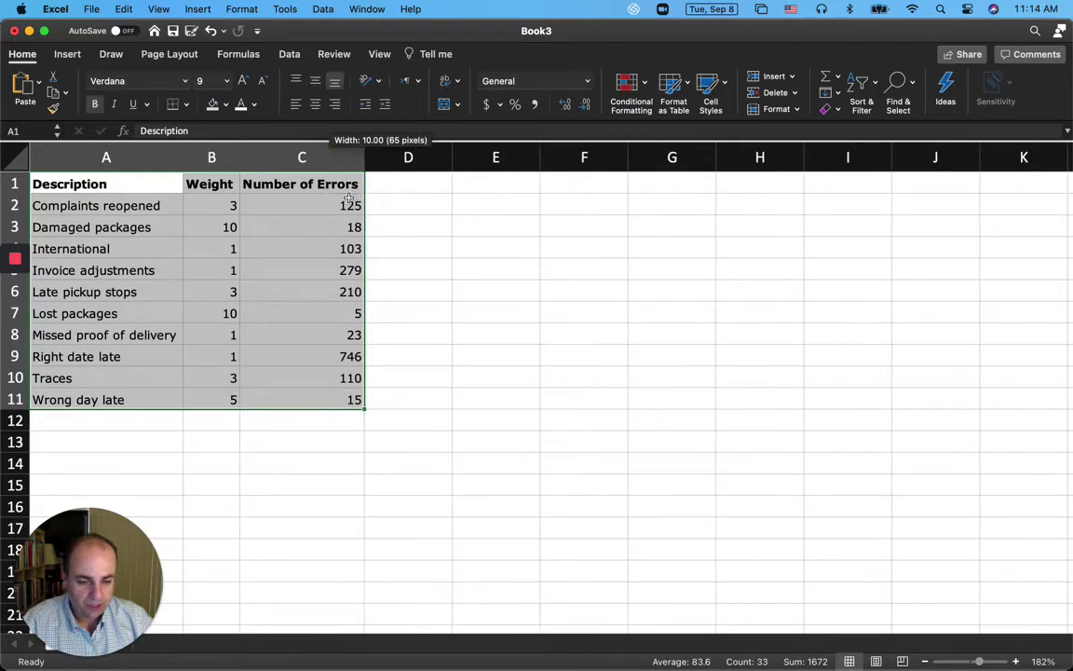
click(261, 223)
double_click(222, 202)
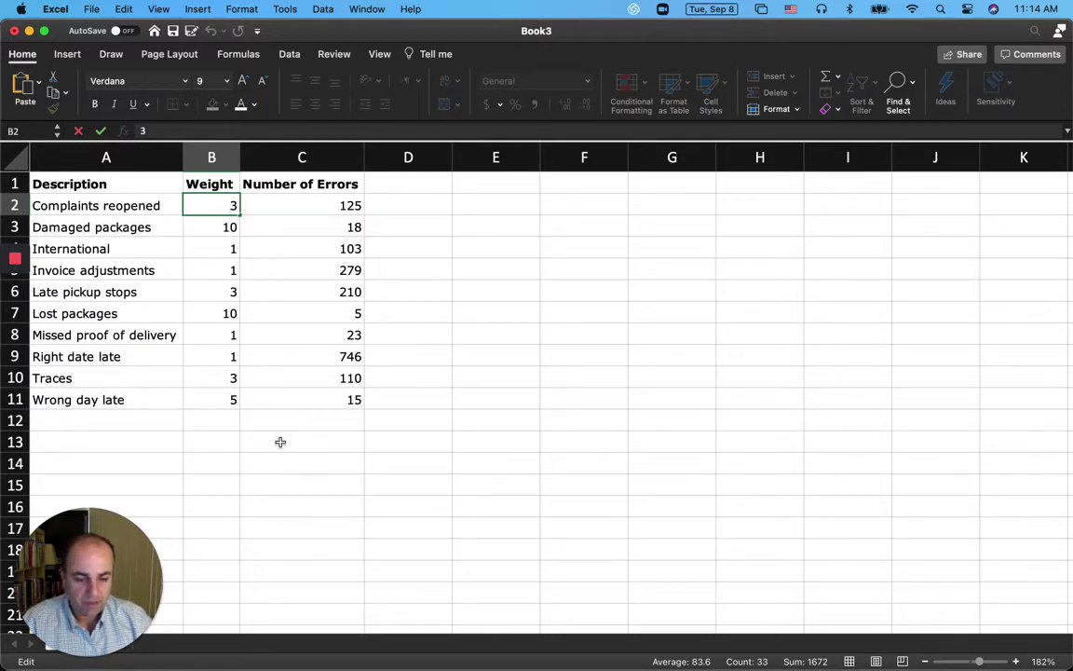
click(156, 447)
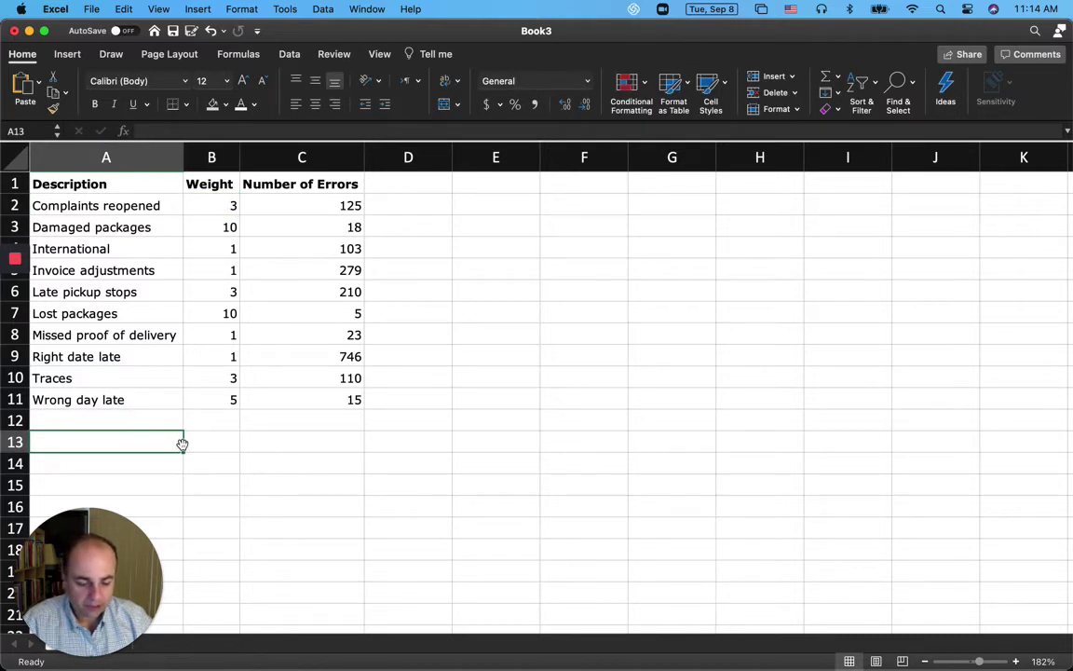
Label A13 'Weighted Average' and begin =SUMPRODUCT( in B13 with weights B2:B11 as first array.
text(Weight)
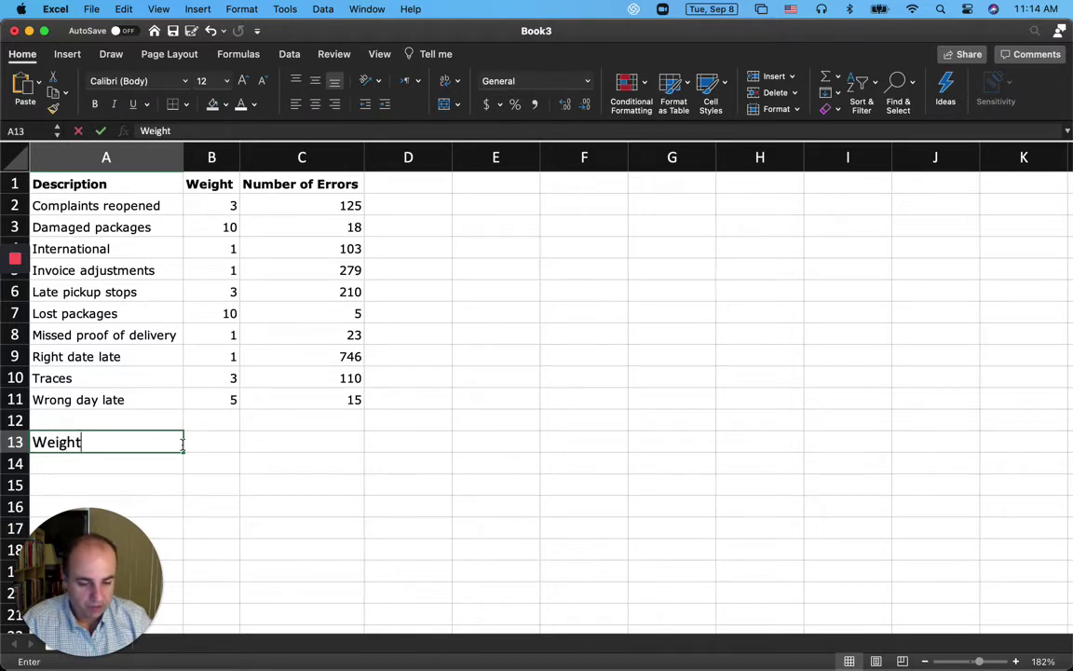
text(ed Av)
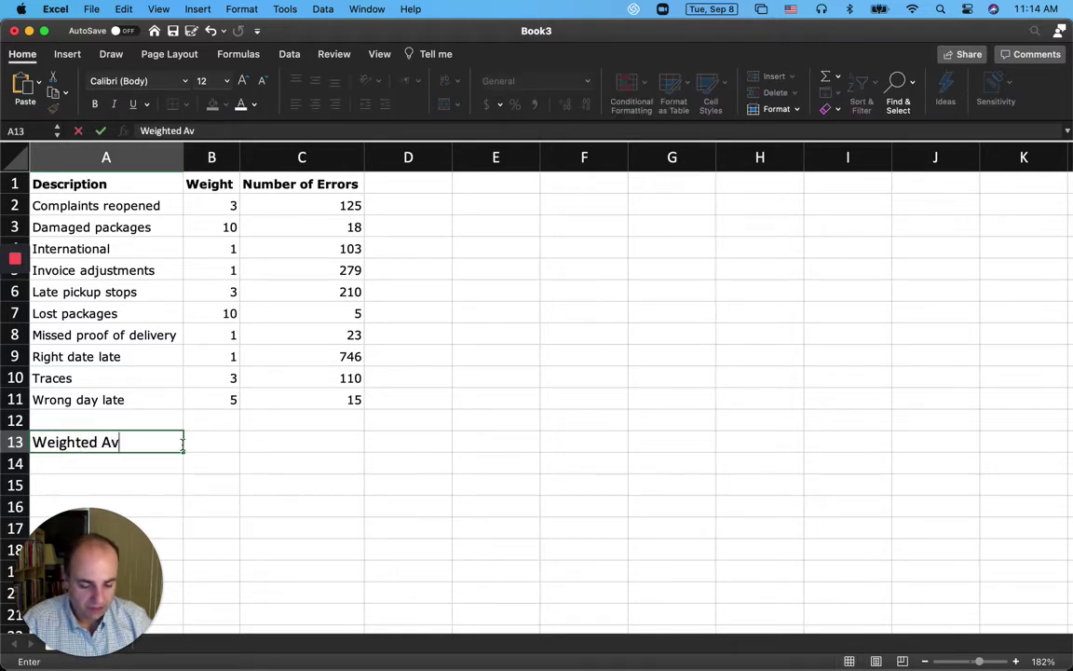
text(erage)
key(Return)
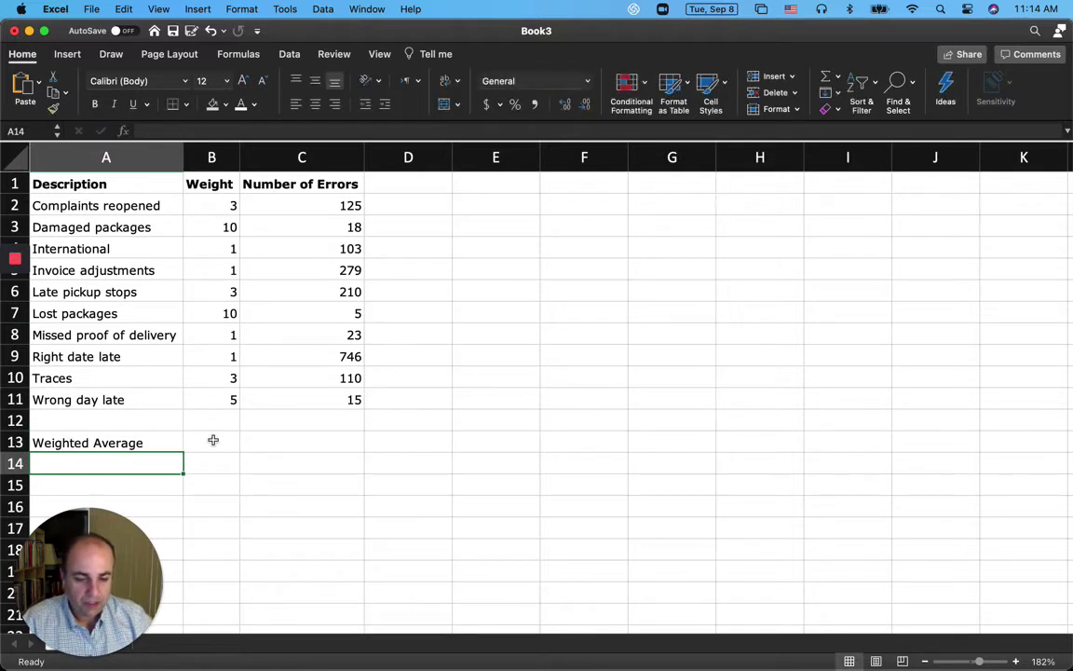
click(268, 442)
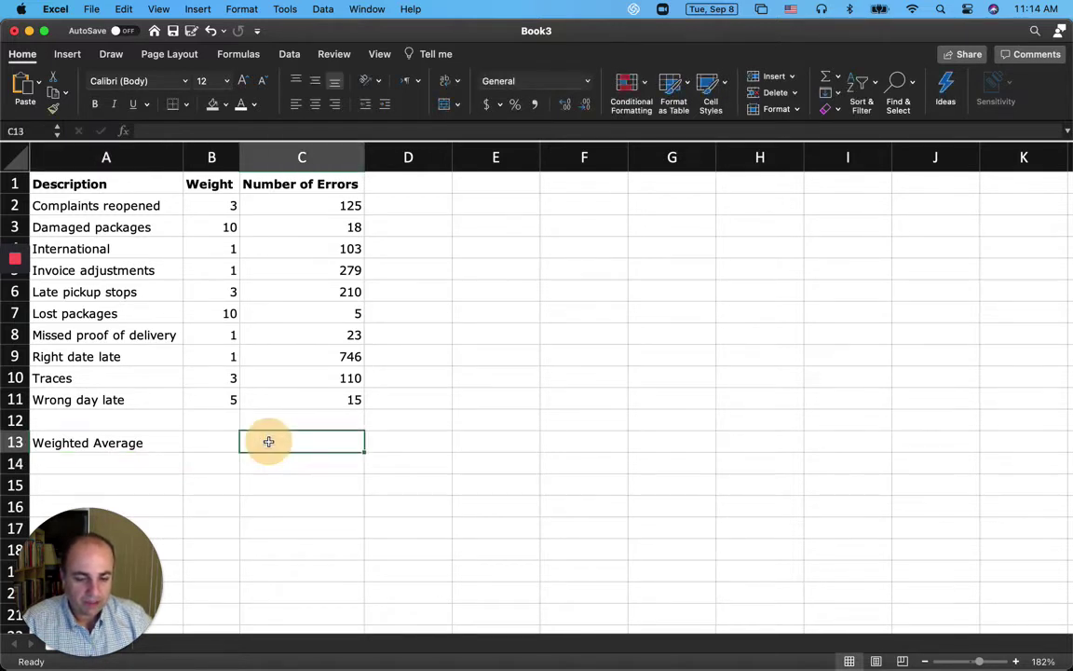
click(210, 442)
text(=)
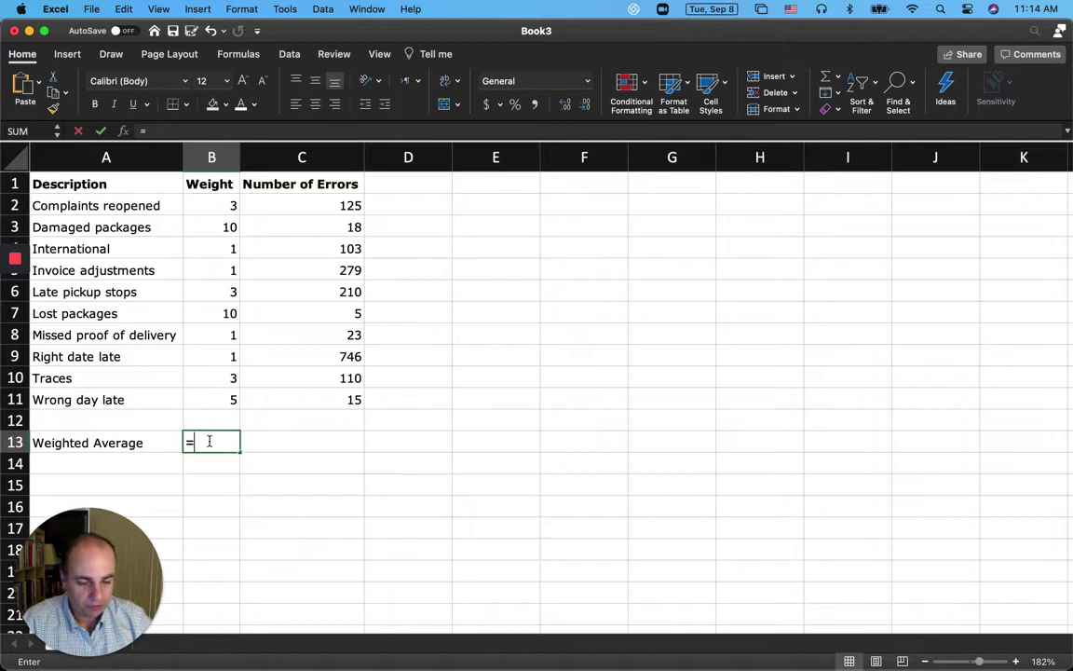
text(sum)
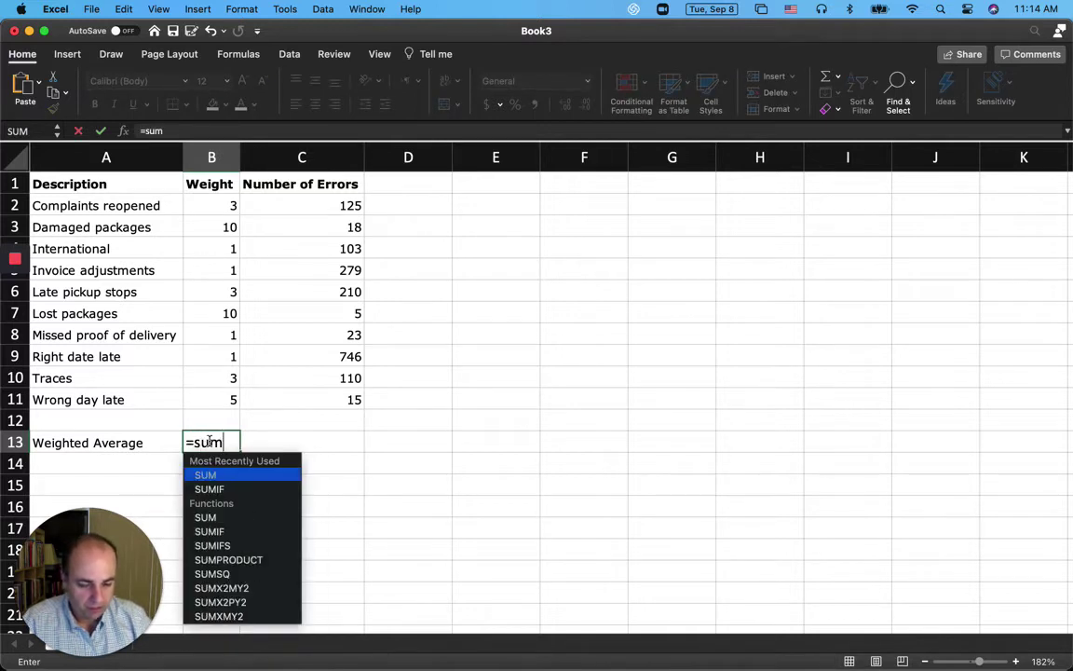
text(pr)
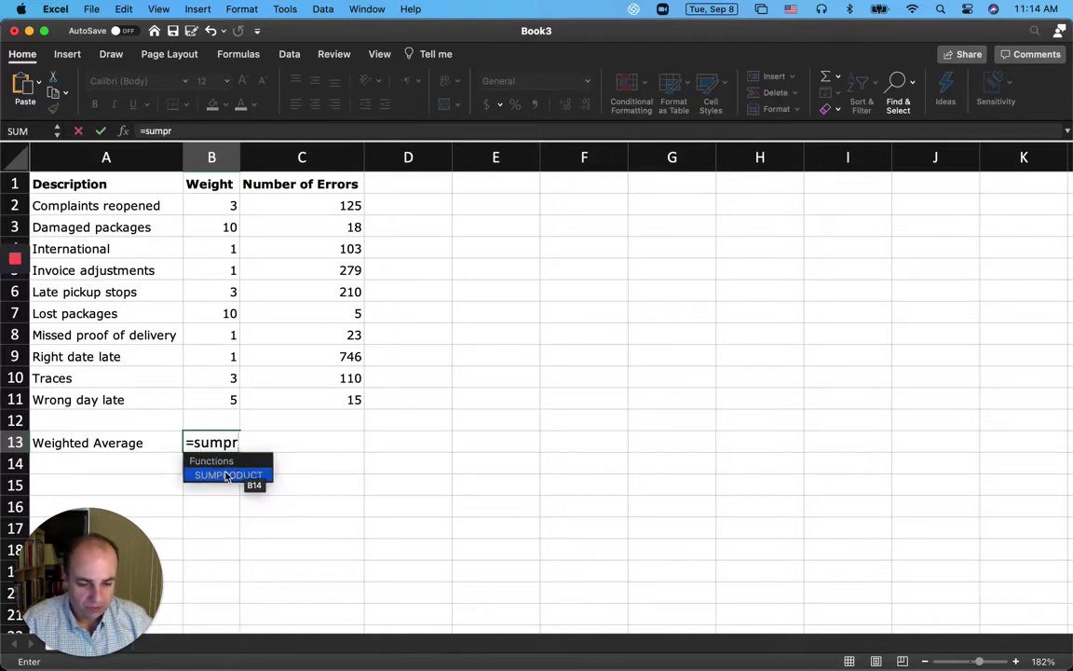
double_click(227, 475)
click(226, 468)
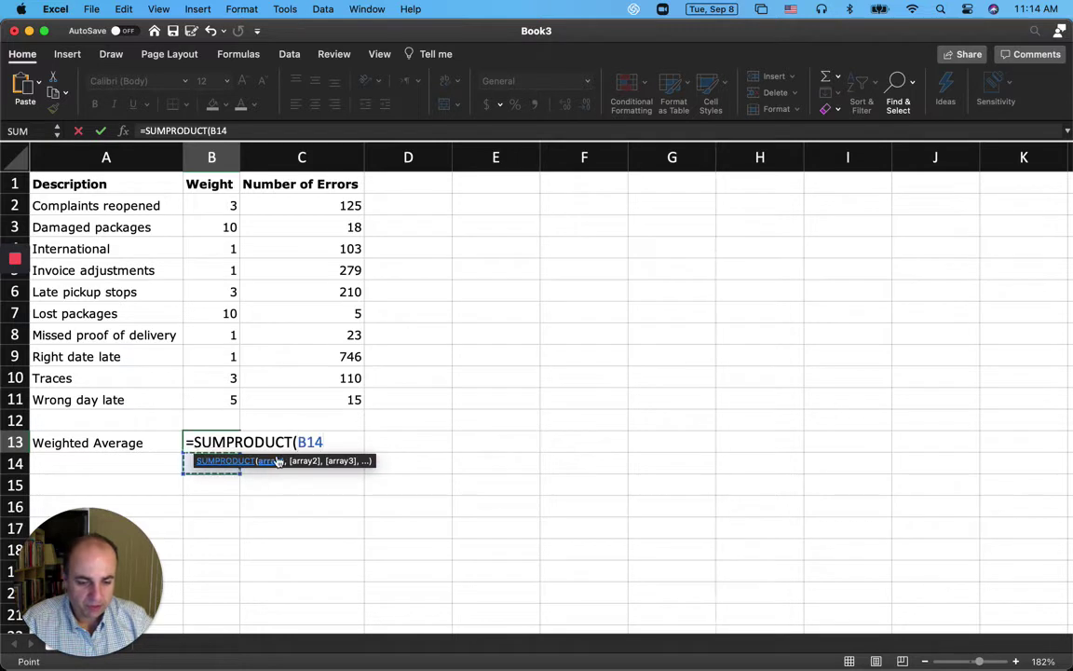
key(BackSpace)
key(BackSpace)
key(BackSpace)
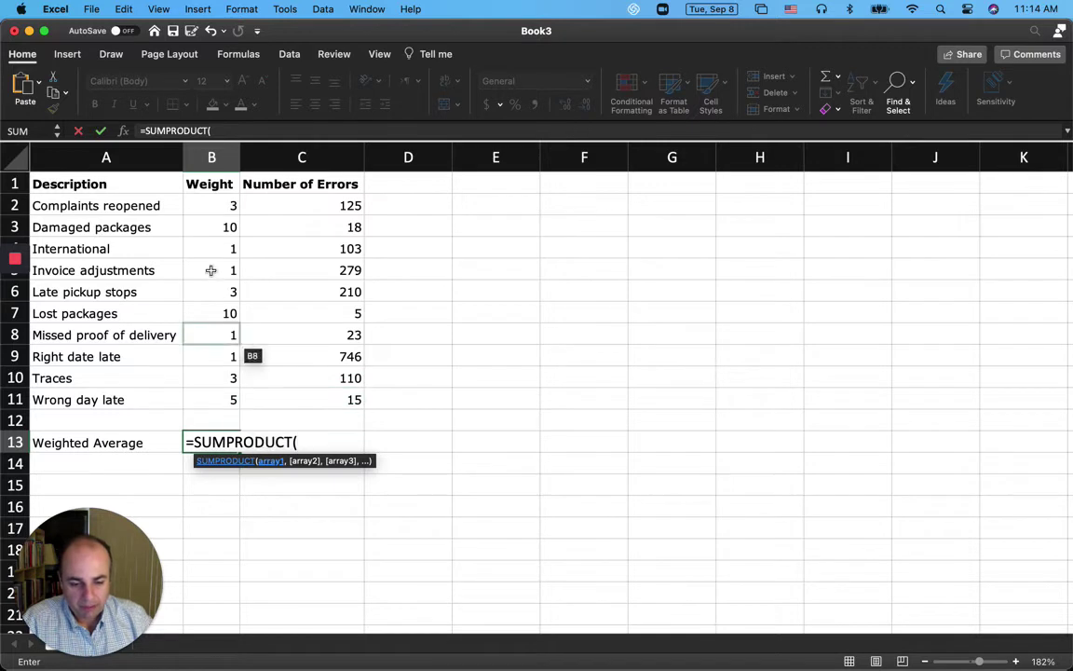
drag(208, 203, 203, 296)
Complete =SUMPRODUCT(B2:B11,C2:C11) in B13 and add a / for the division.
drag(210, 384, 214, 400)
text(,)
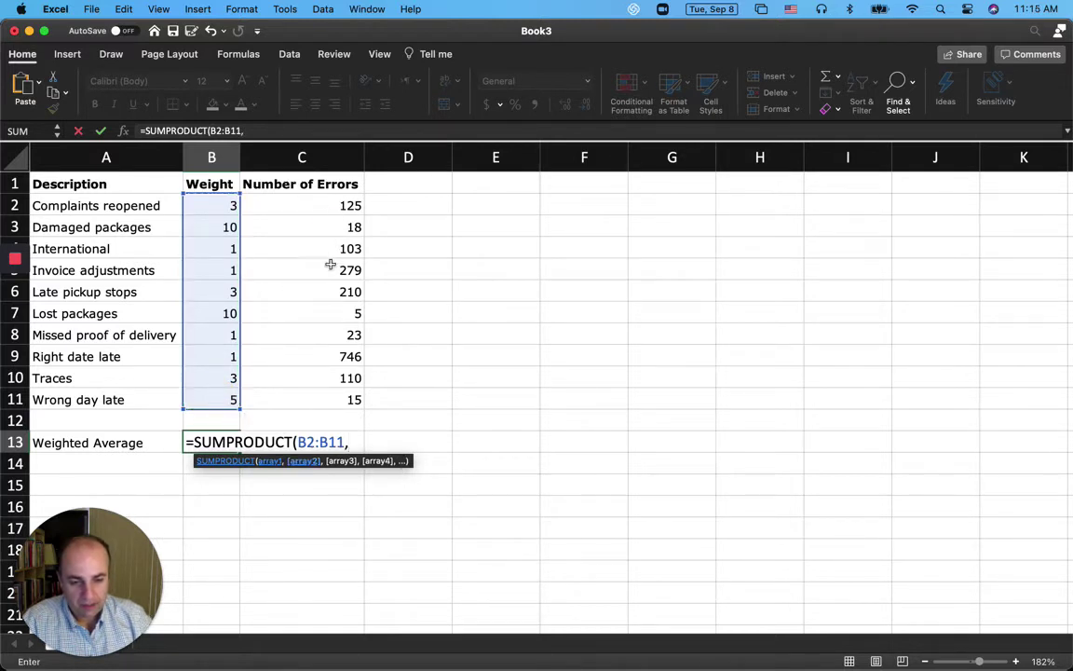
drag(331, 205, 331, 228)
drag(333, 320, 333, 408)
text())
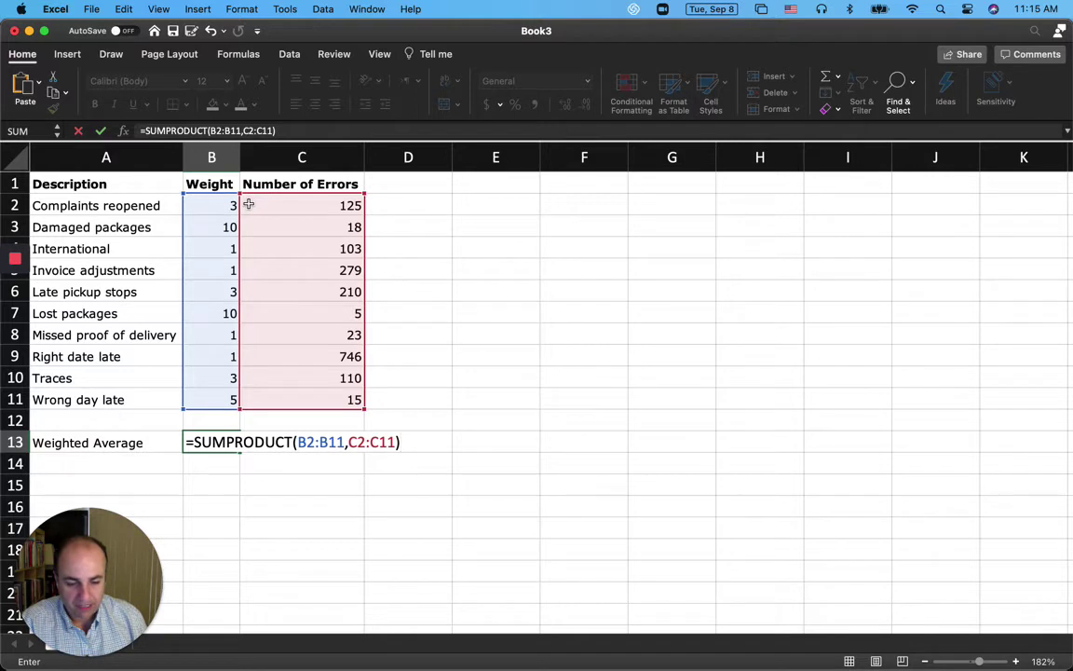
text(/)
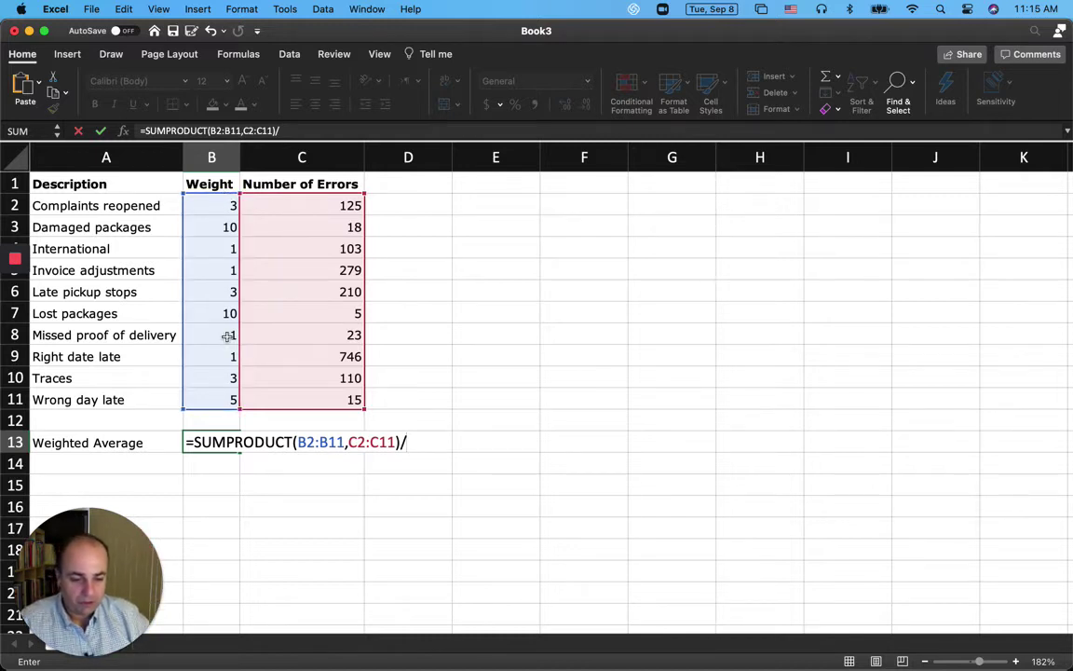
Divide by SUM(B2:B11) and commit, giving a weighted average of 73.447 in B13.
text(se)
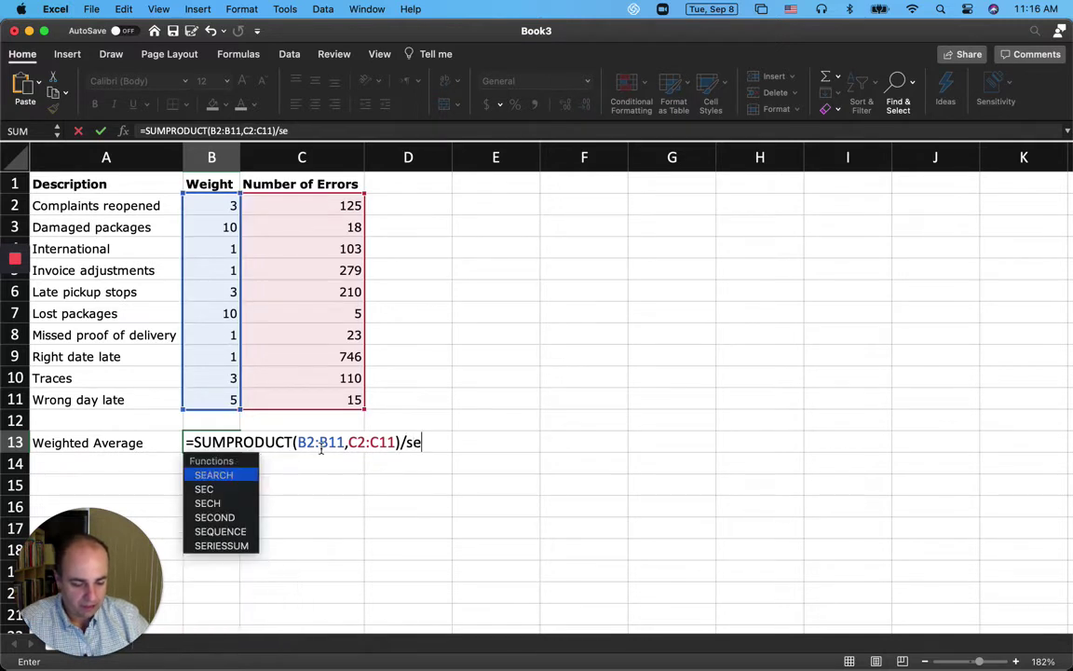
key(BackSpace)
text(um)
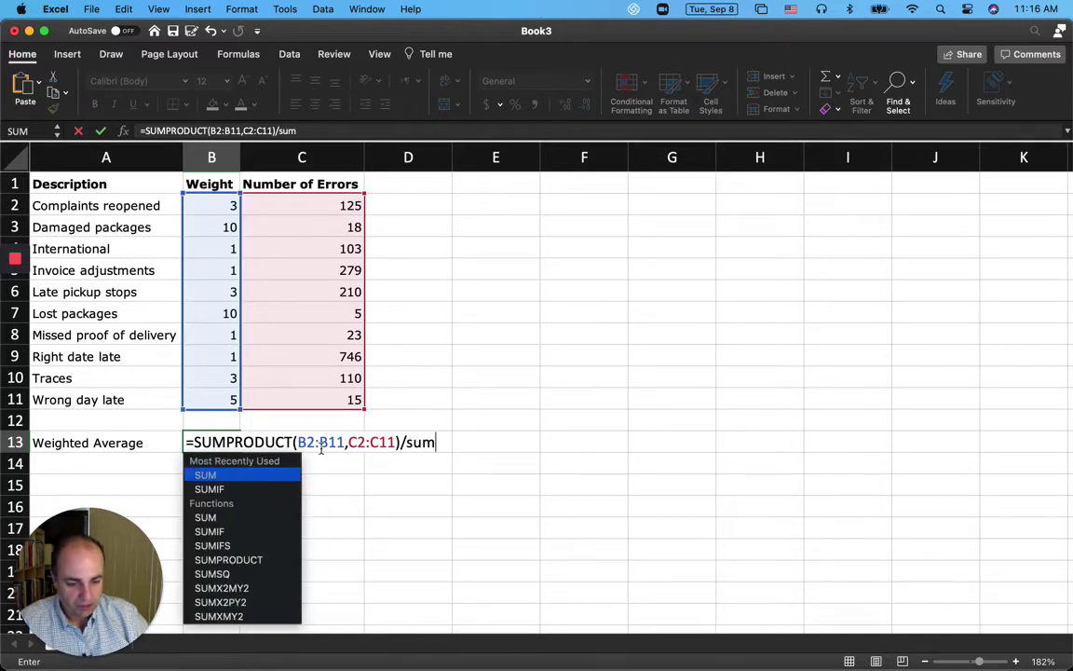
text(()
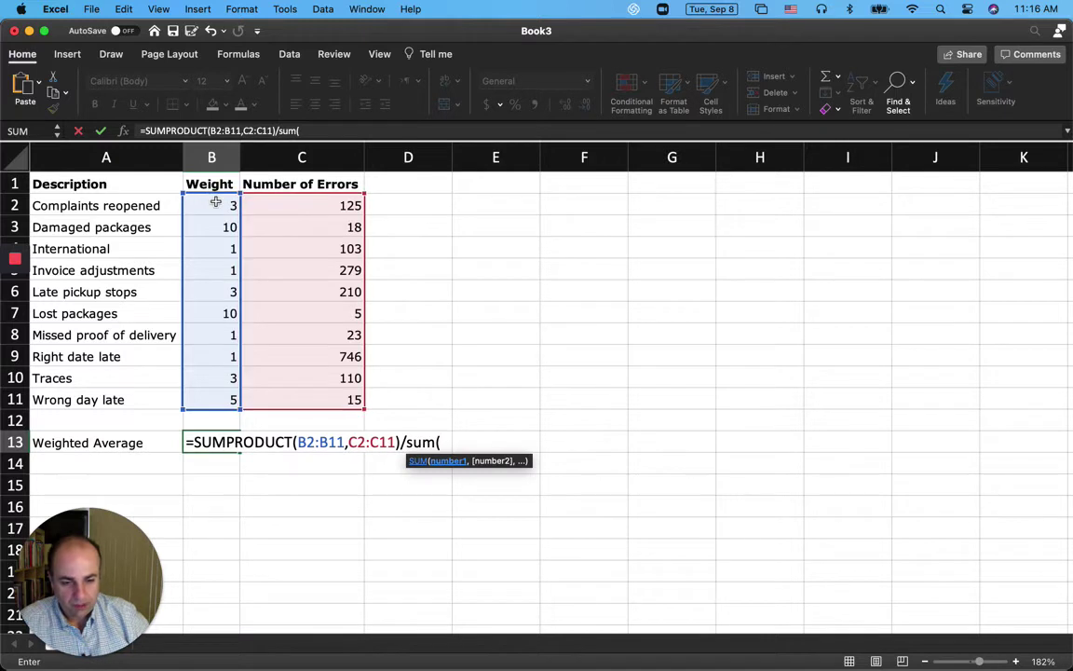
drag(213, 206, 226, 400)
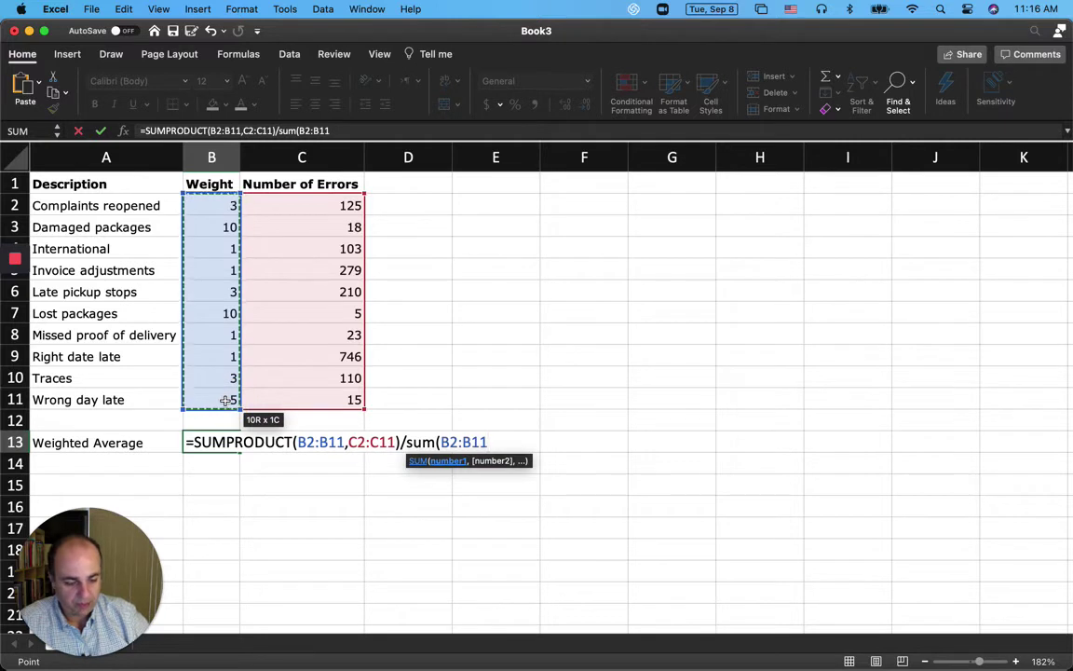
text())
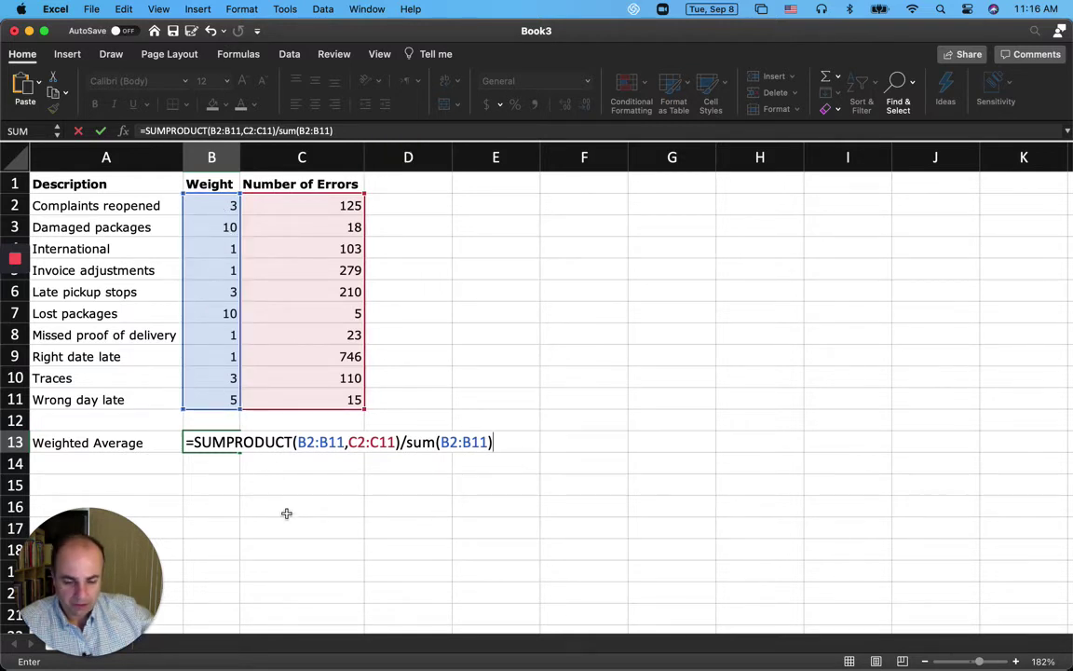
key(Return)
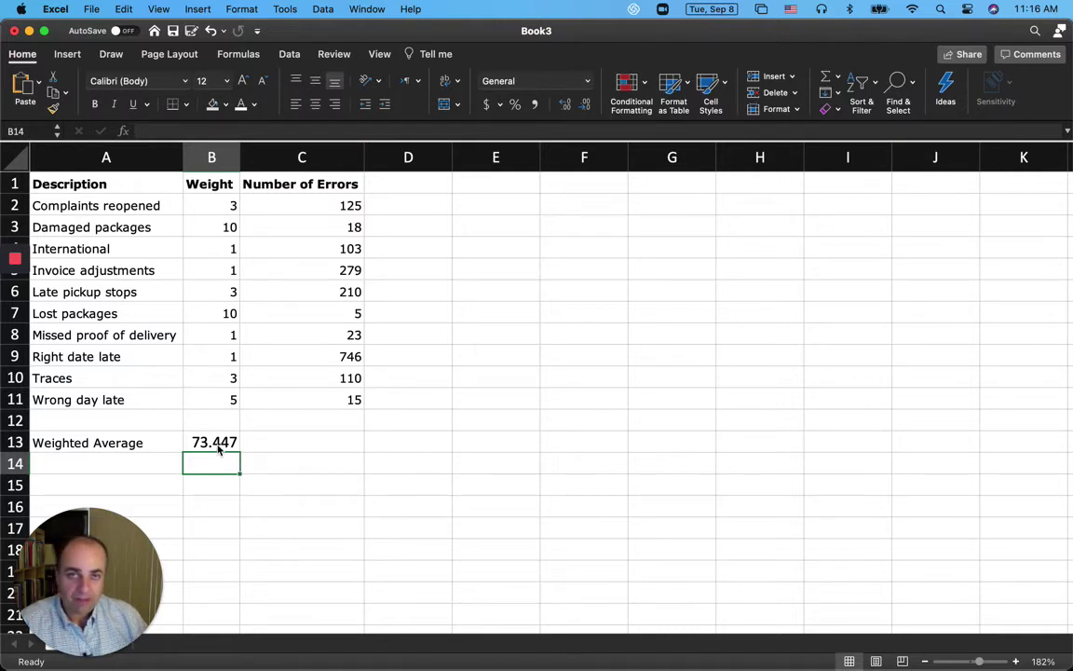
Enter 'Total # Shipments' in A14 and 80000 in B14.
click(149, 464)
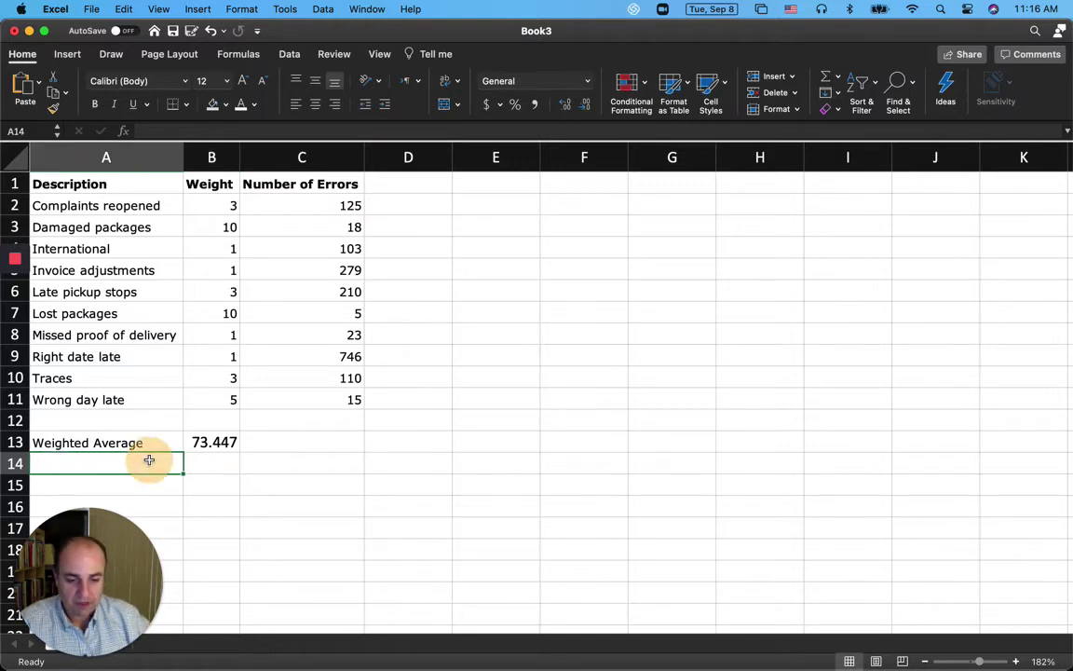
text(Tota)
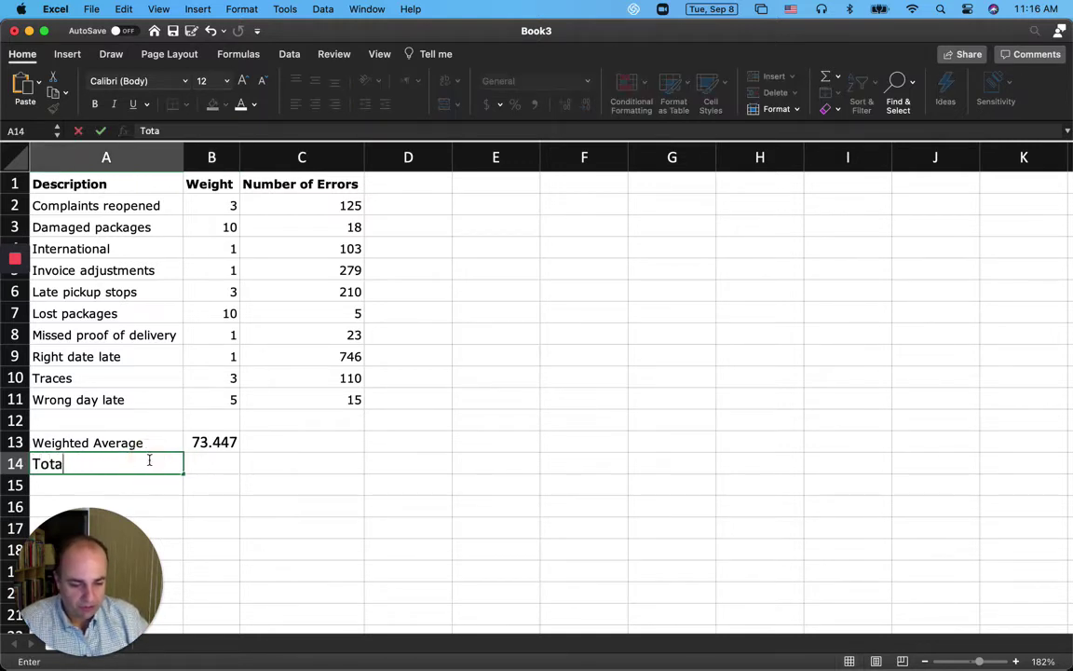
text(l # )
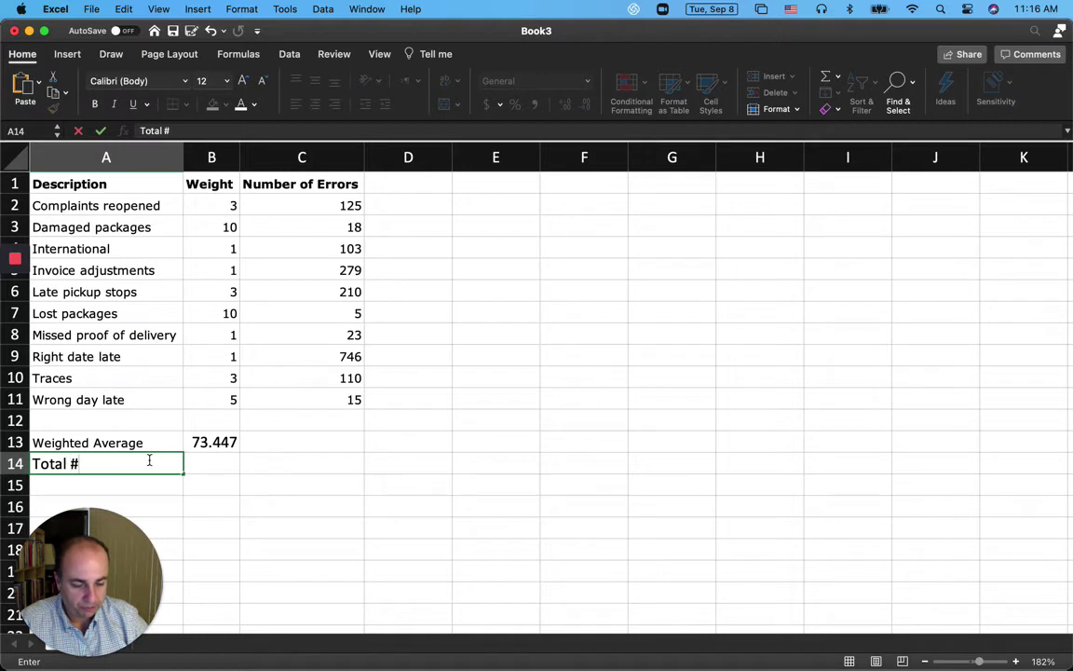
text(Shipm)
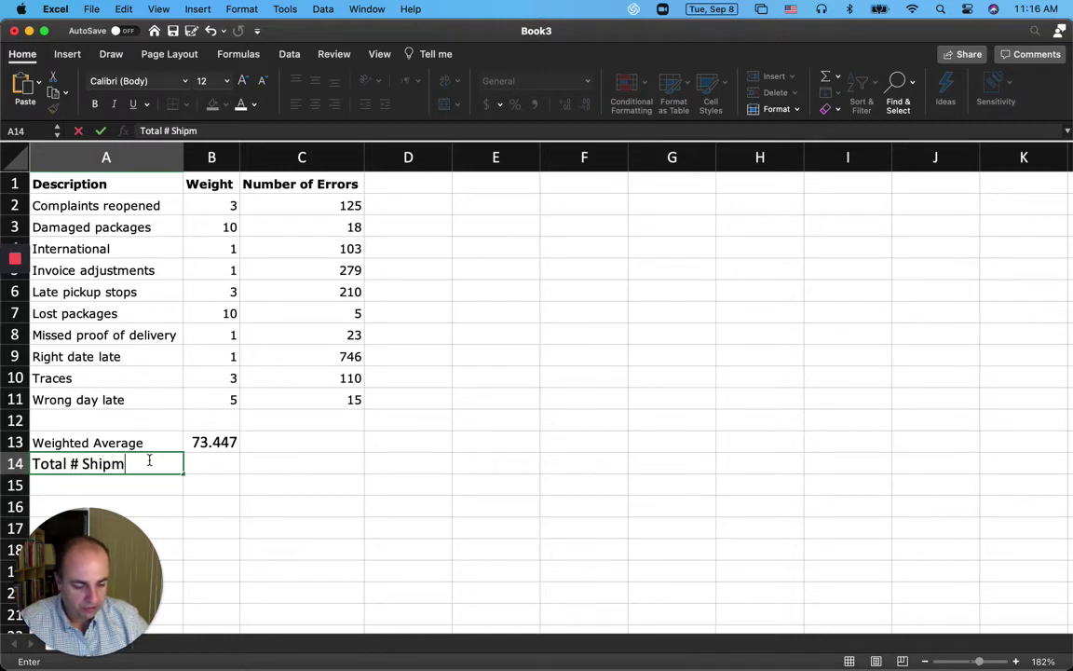
text(ents)
key(Return)
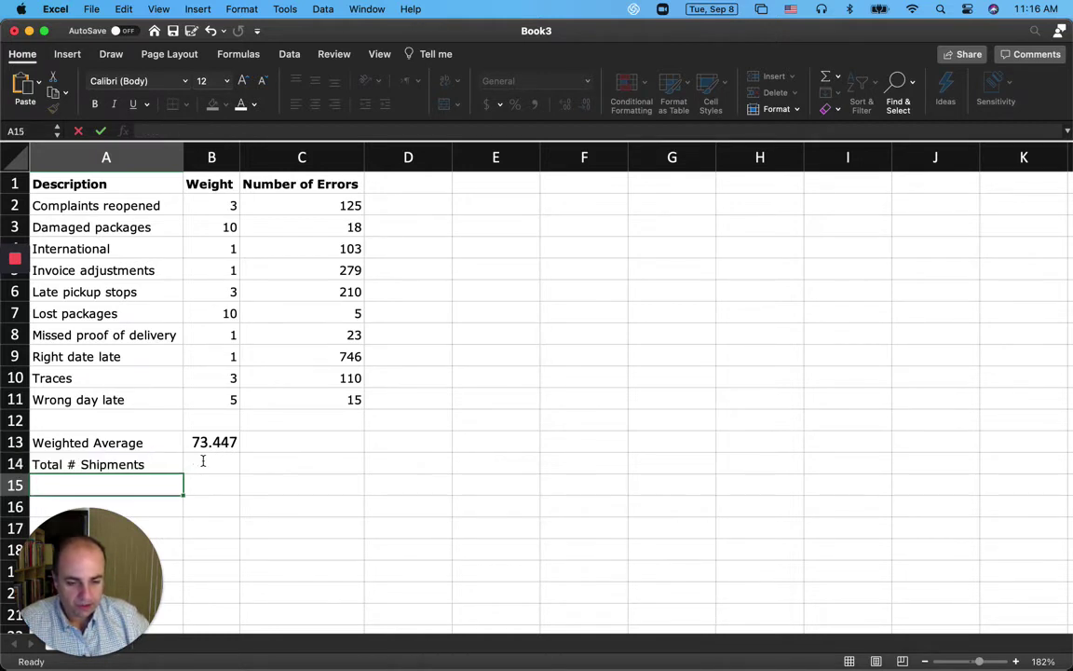
click(203, 460)
text(80000)
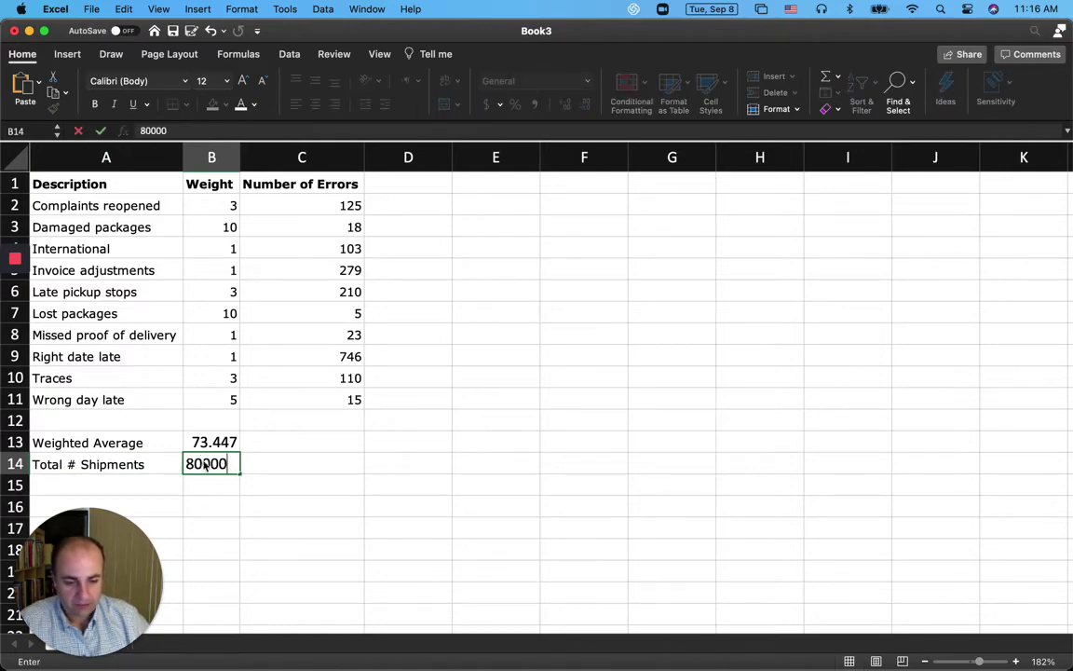
key(Return)
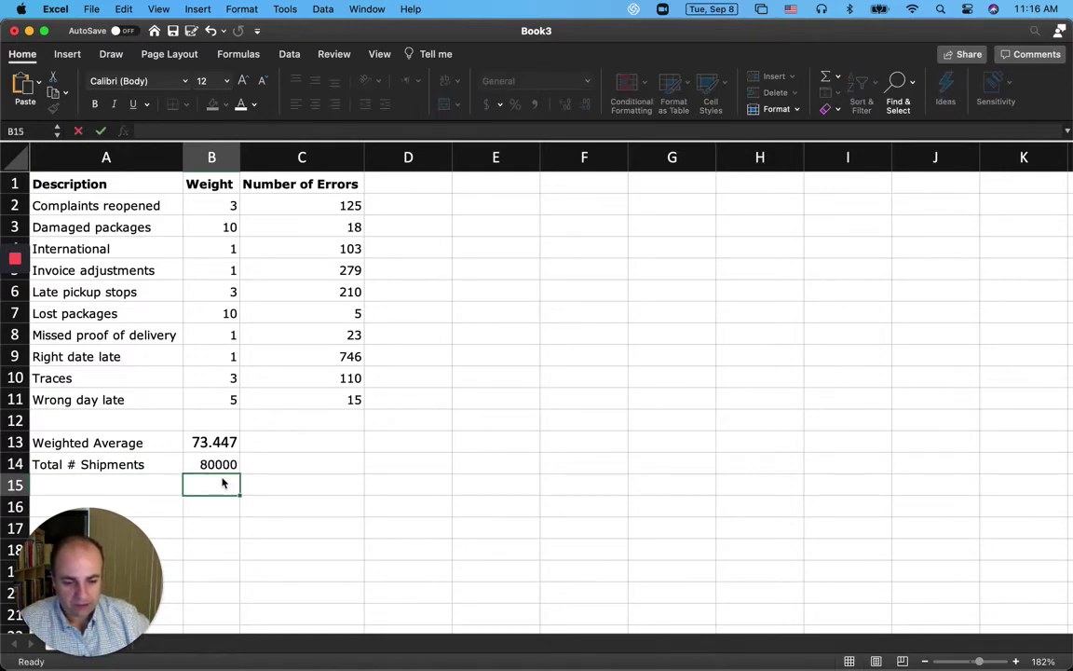
Check the 80,000 shipments figure in the MindTap problem, then return to Excel.
key(ctrl+Up)
click(226, 342)
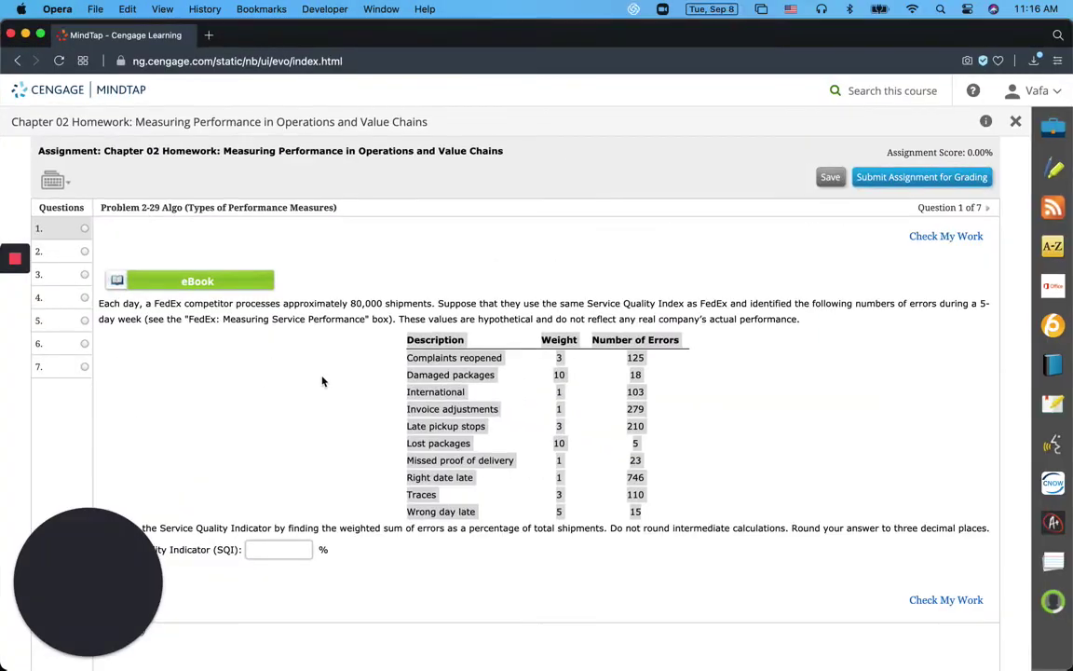
click(354, 302)
key(ctrl+Up)
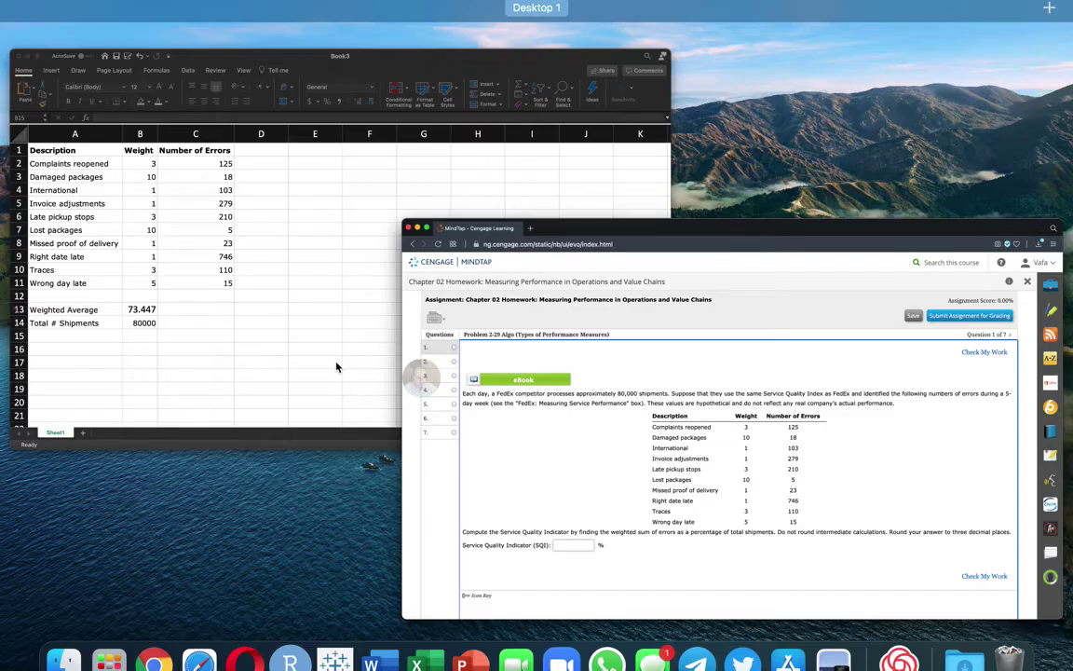
click(275, 352)
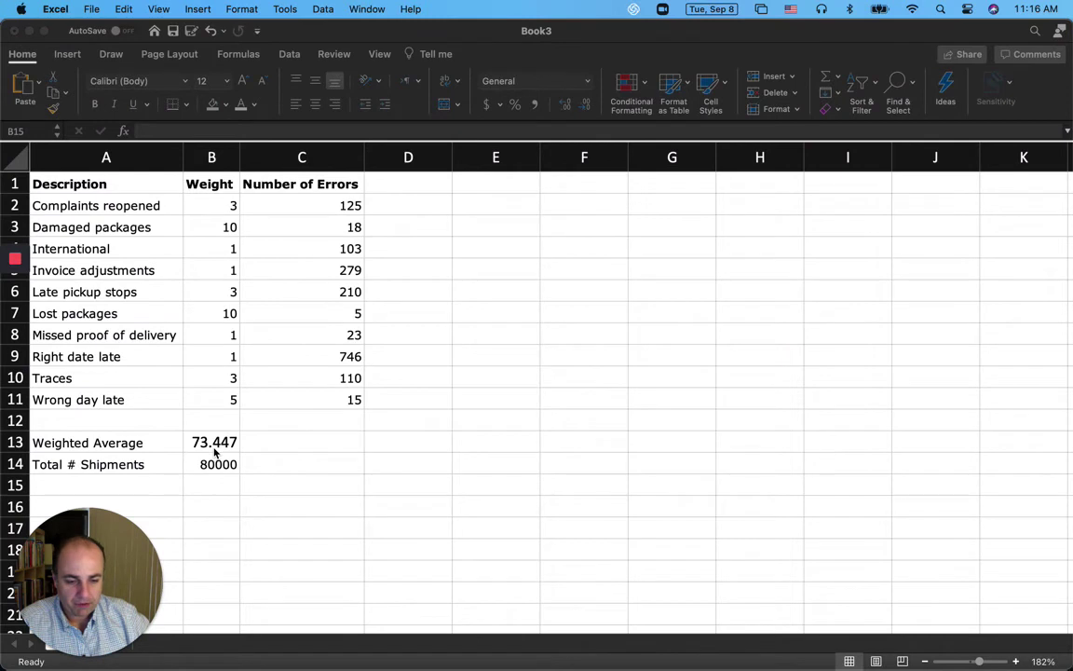
Label cell A15 '% Errors'.
click(212, 448)
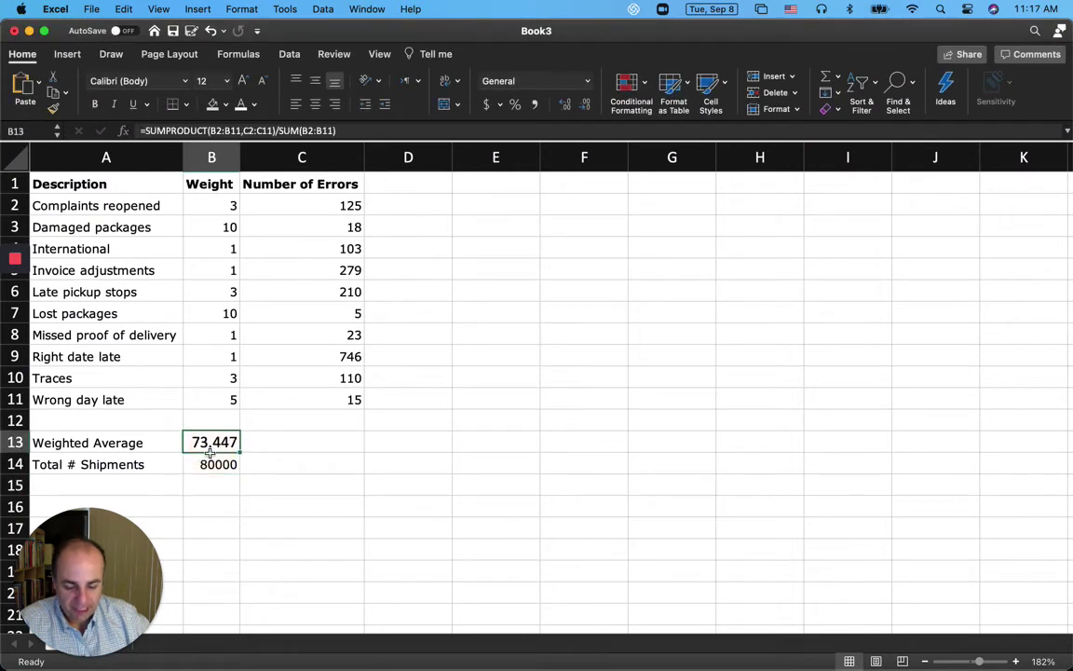
click(168, 489)
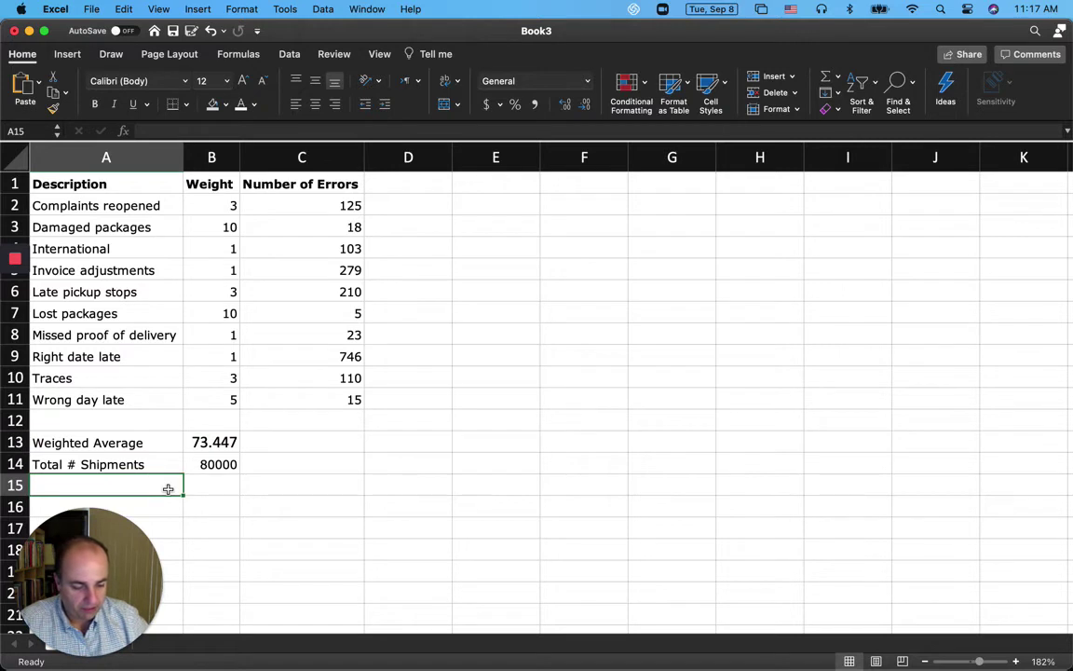
text(%)
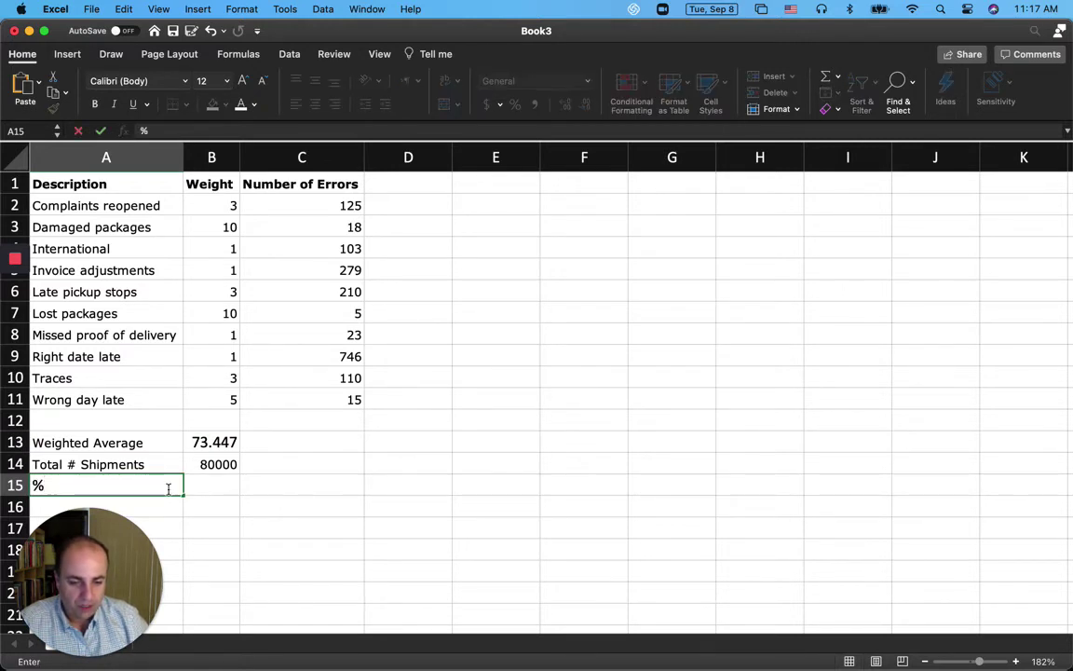
text( E)
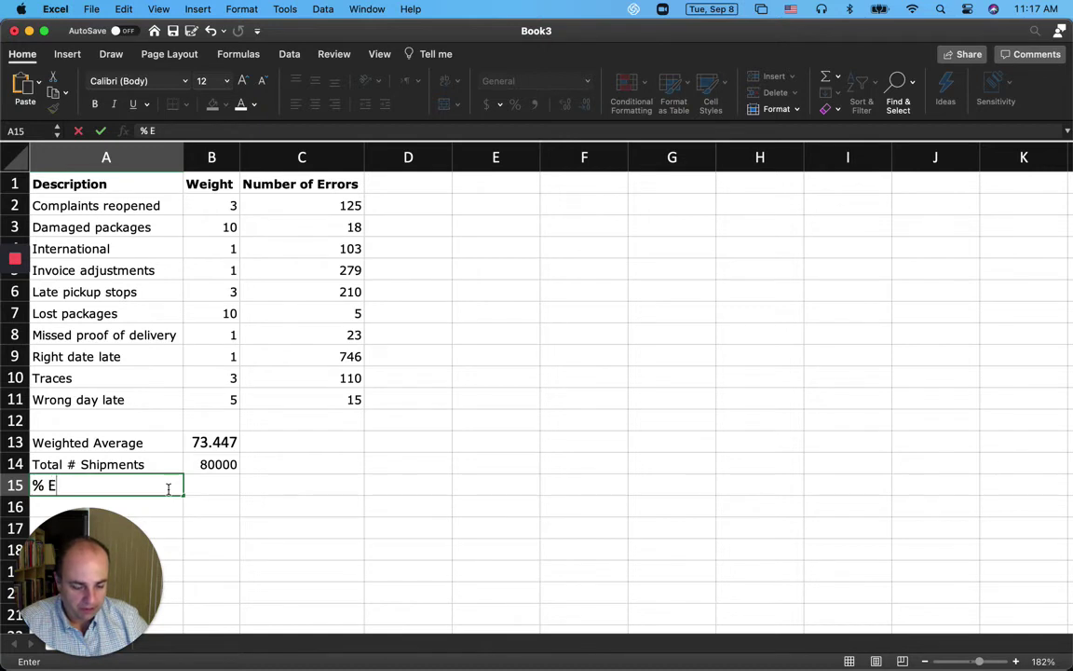
text(rrors)
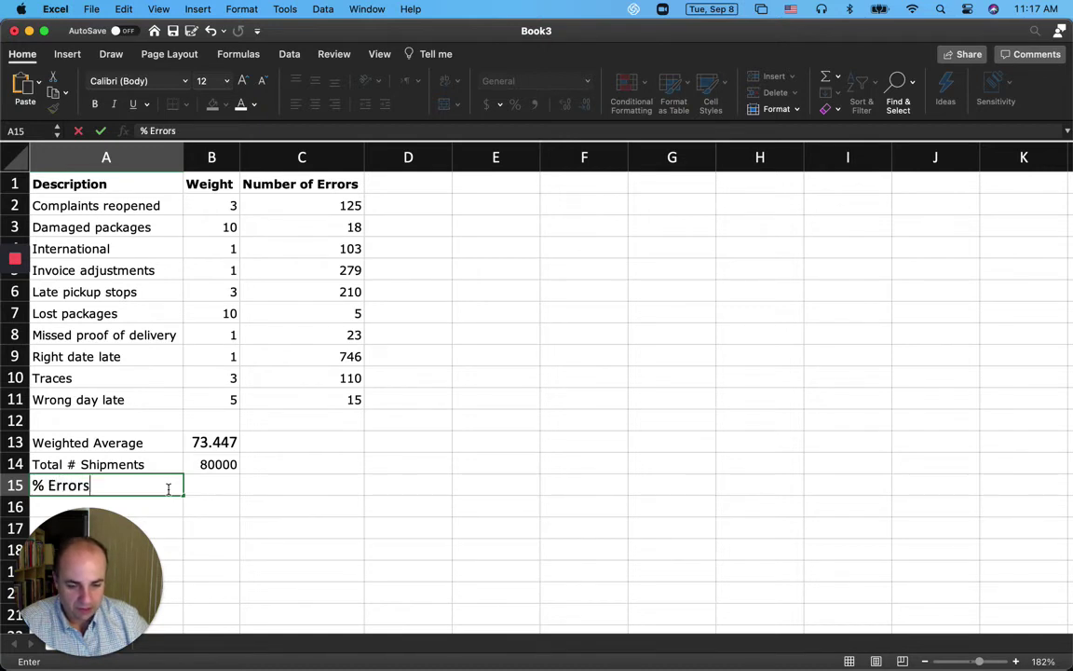
key(Return)
Enter =B13/B14 in B15, giving % Errors of 0.0009.
key(Up)
key(Right)
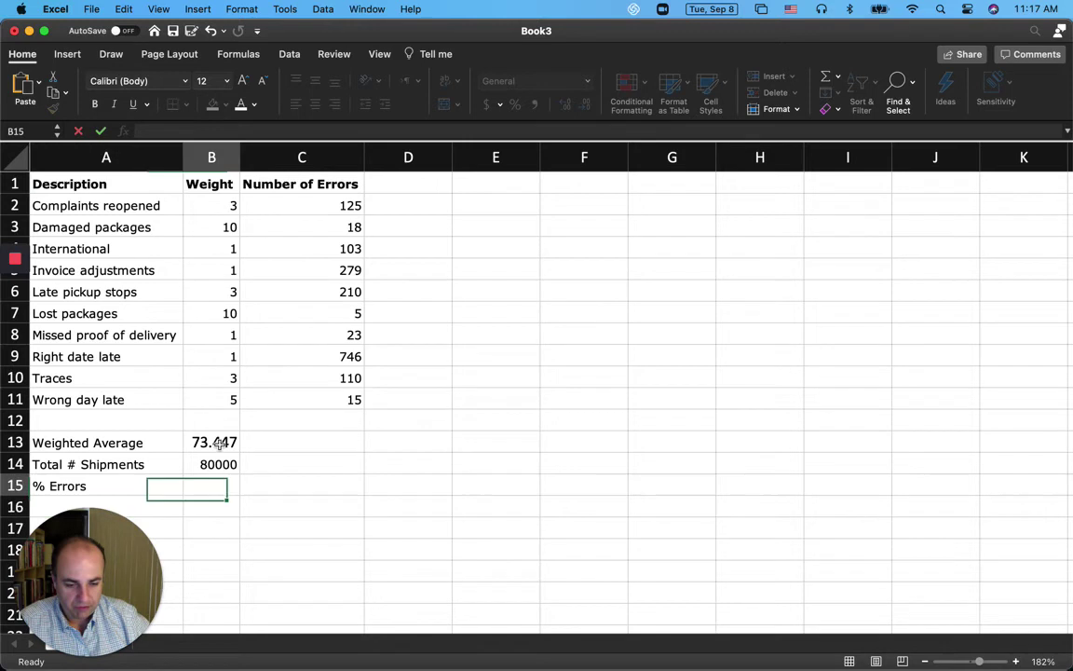
text(=)
click(207, 443)
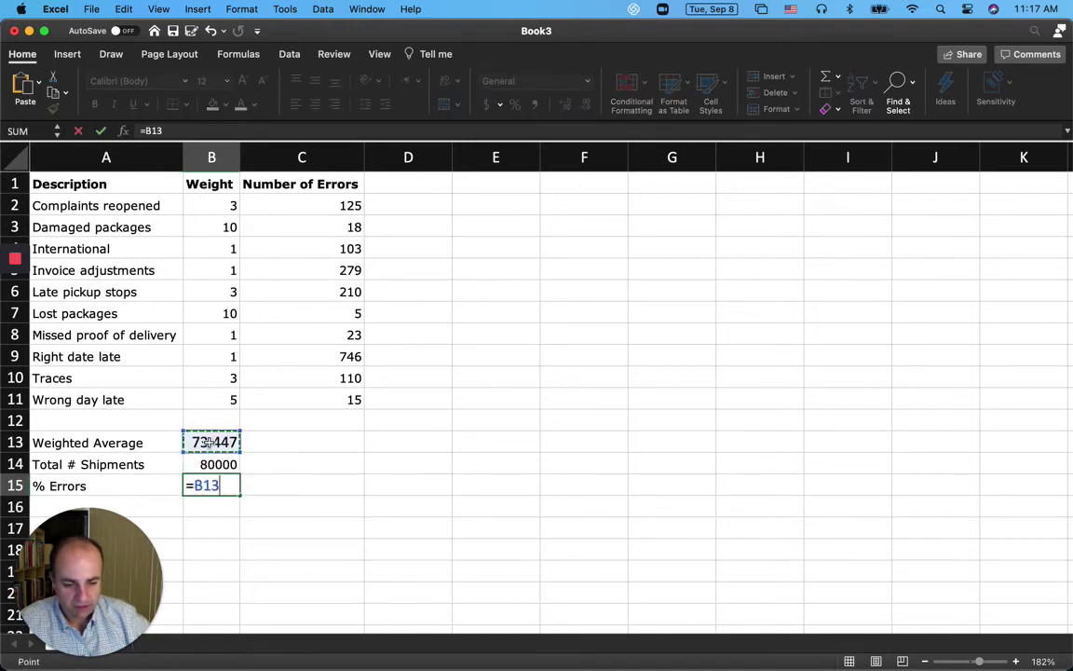
text(/)
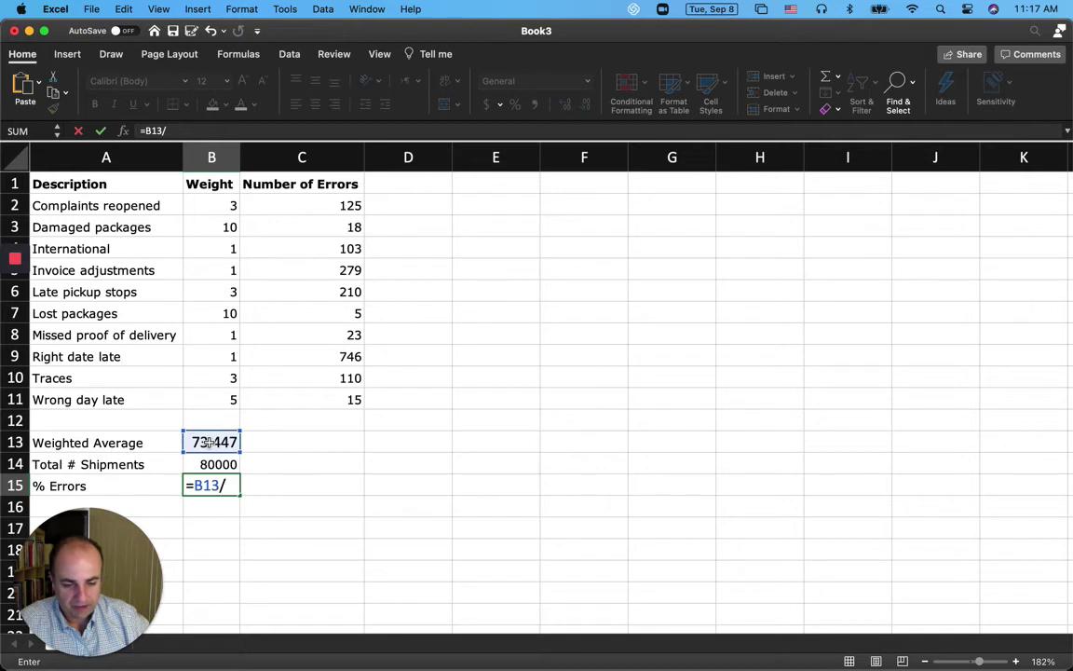
click(213, 463)
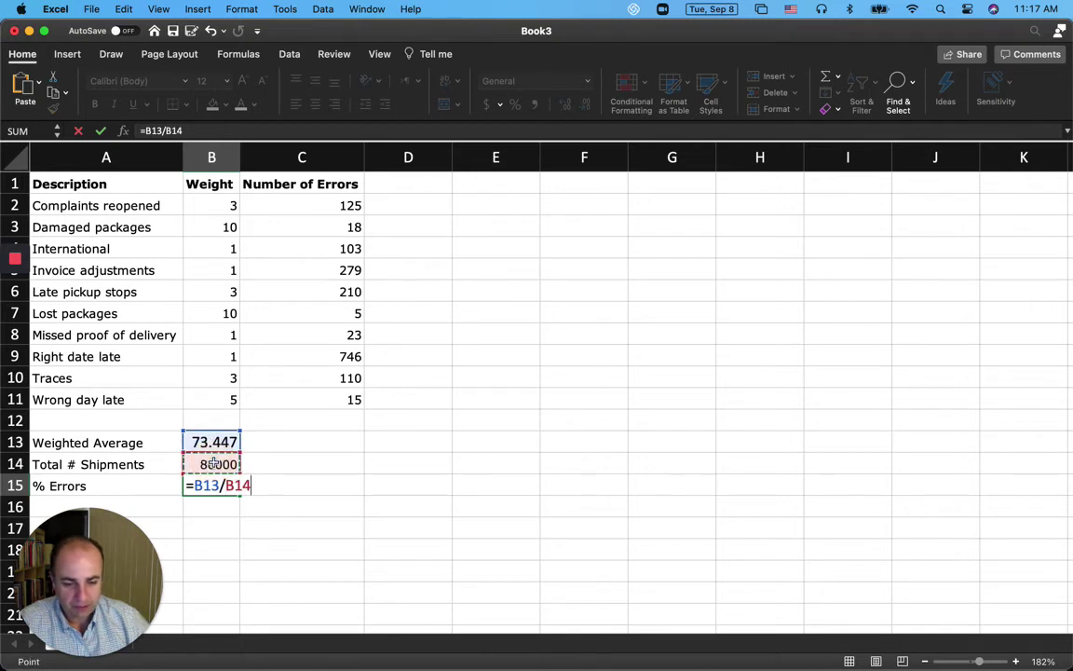
key(Return)
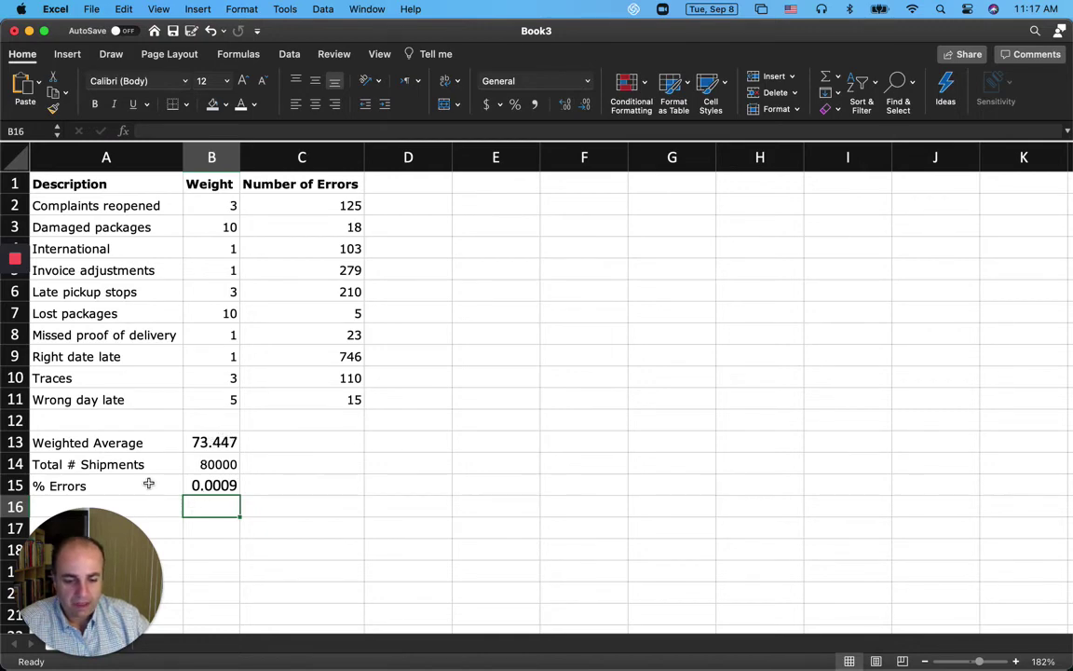
Label cell A16 'SQI'.
scroll(148, 482, down, 2)
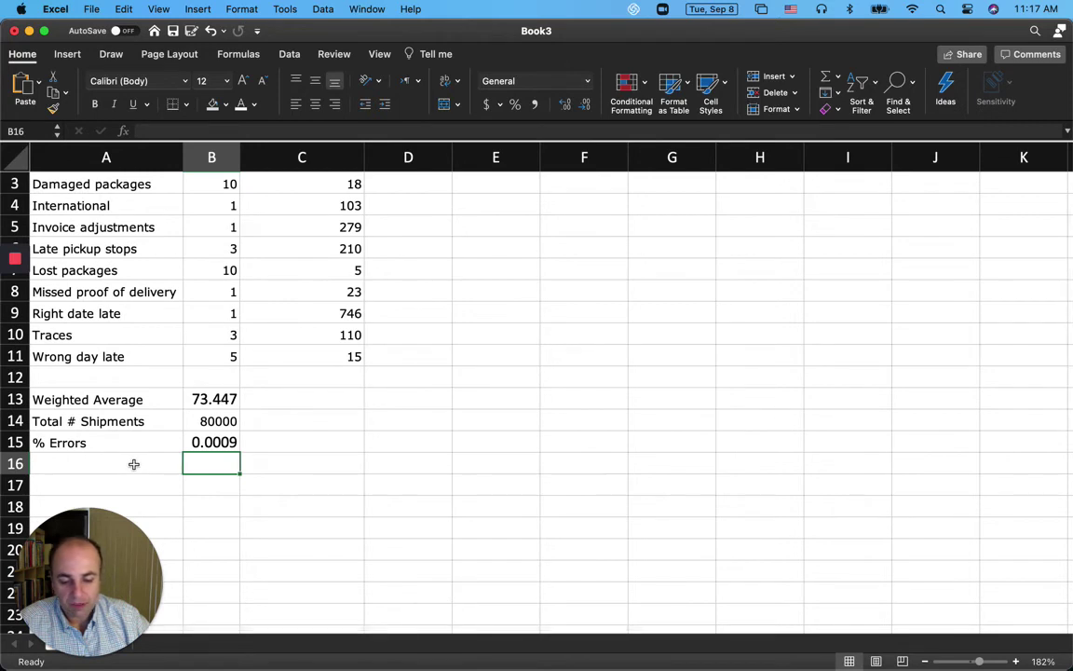
click(134, 464)
text(S)
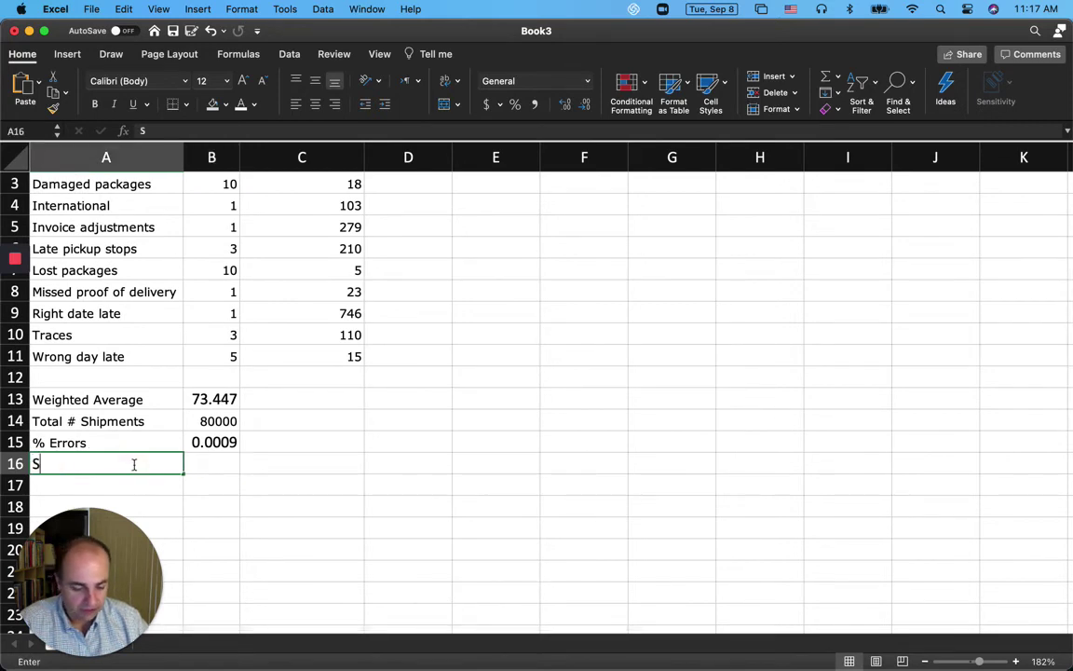
text(QI)
key(Return)
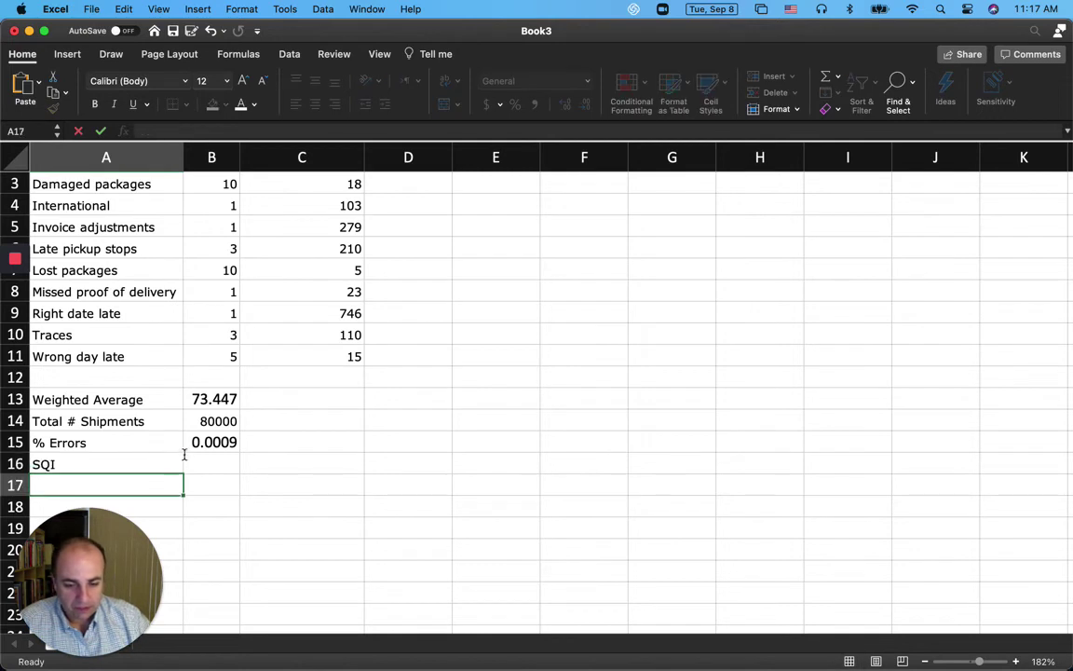
Format B15 as a percentage with three decimals so it shows 0.092%.
click(212, 443)
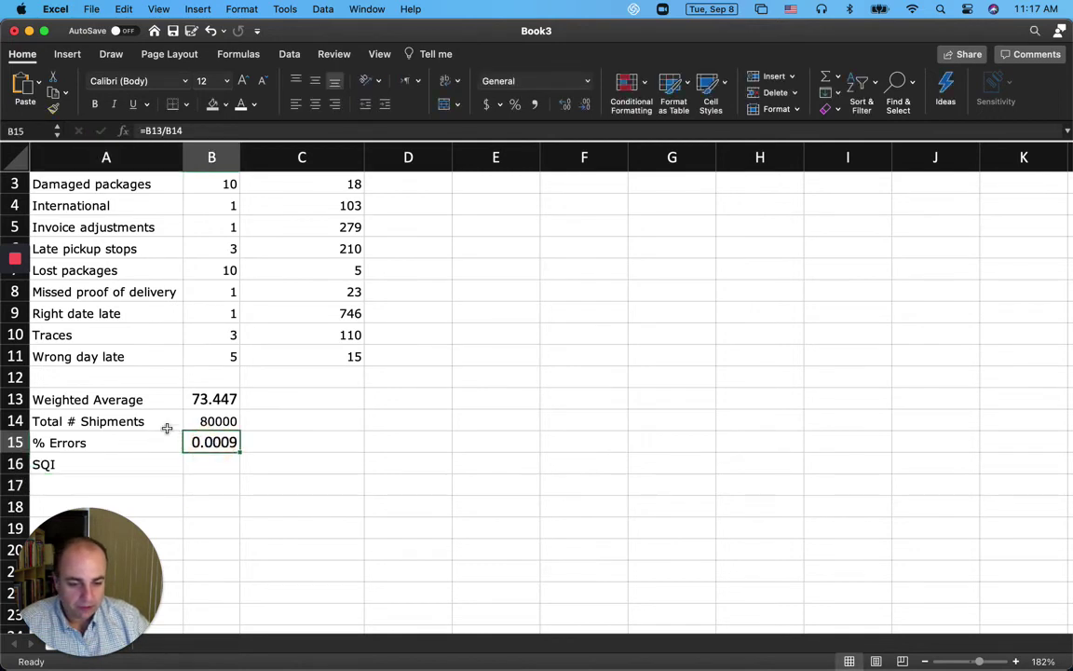
click(514, 103)
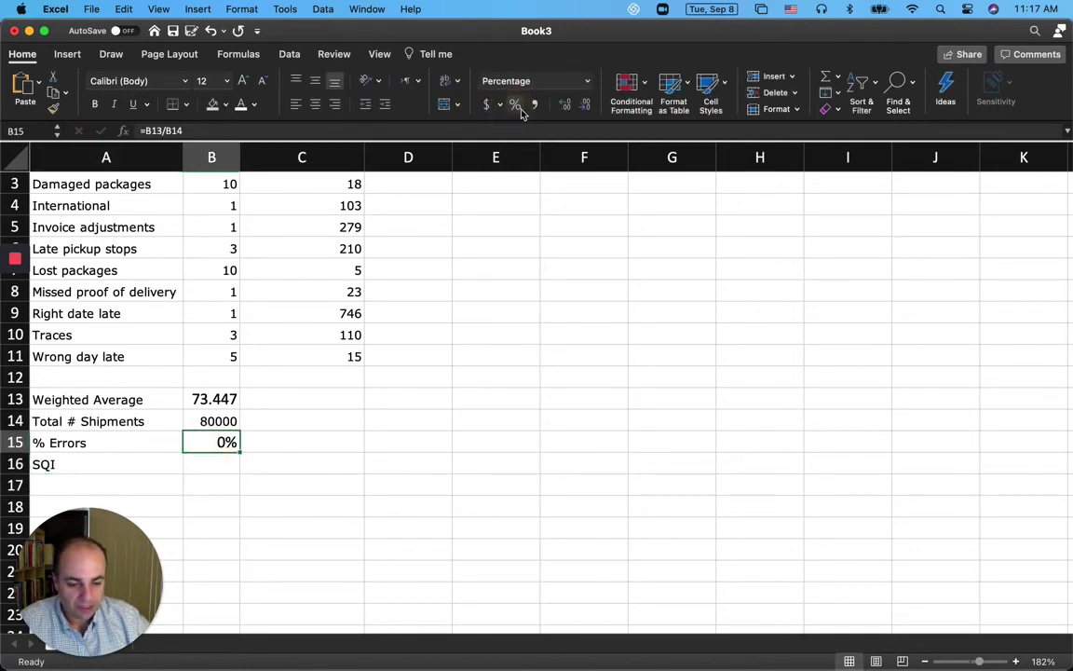
click(566, 106)
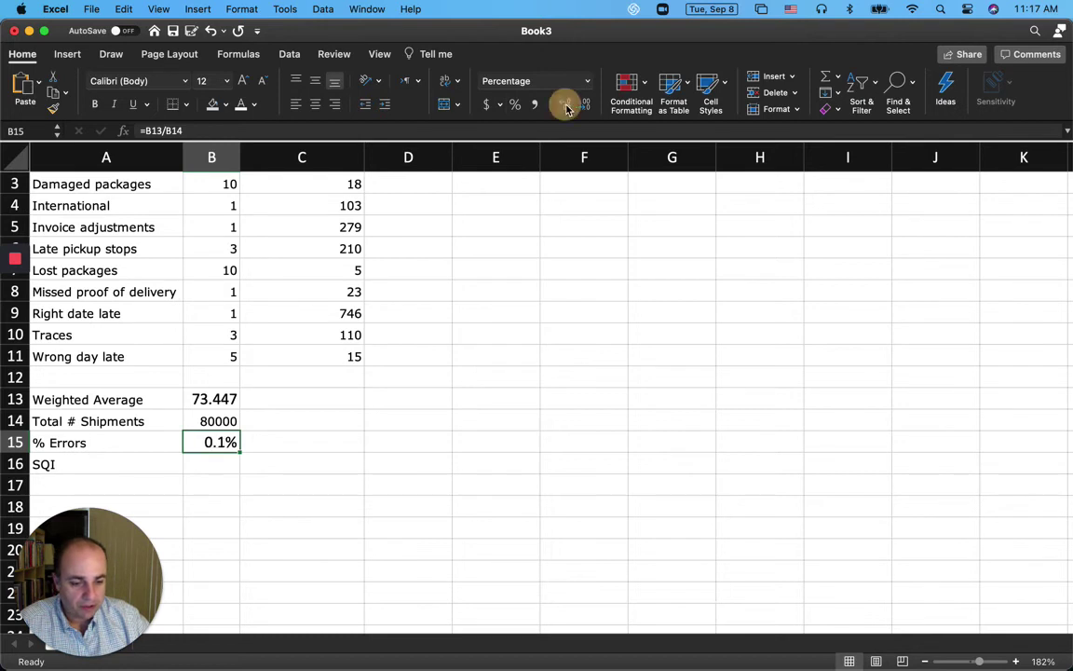
click(565, 105)
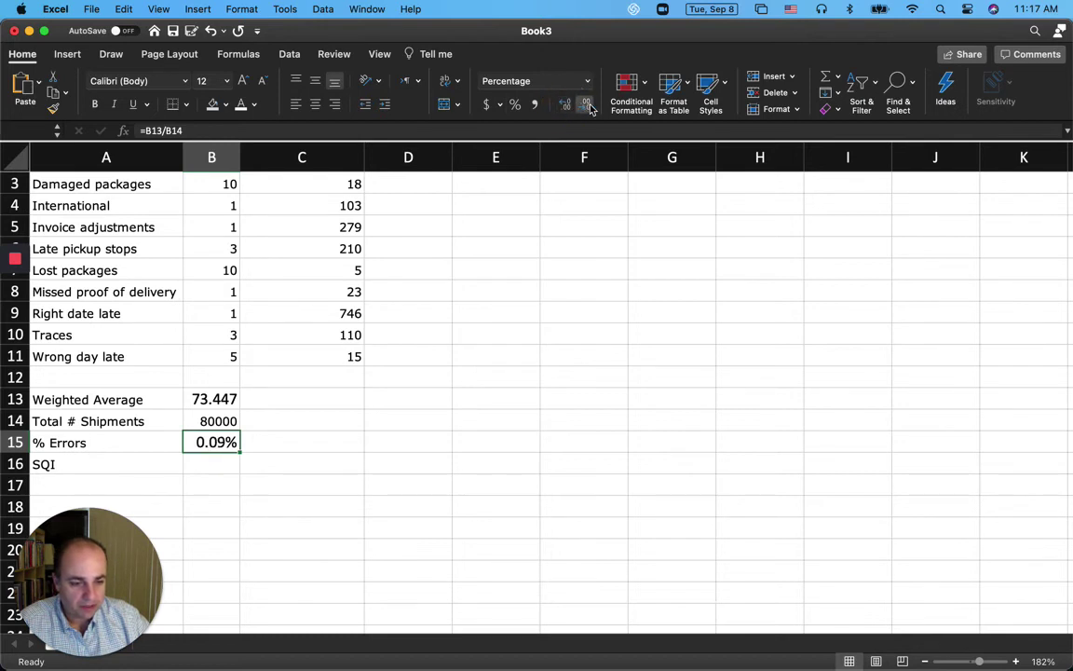
click(578, 105)
click(576, 105)
click(565, 105)
click(566, 105)
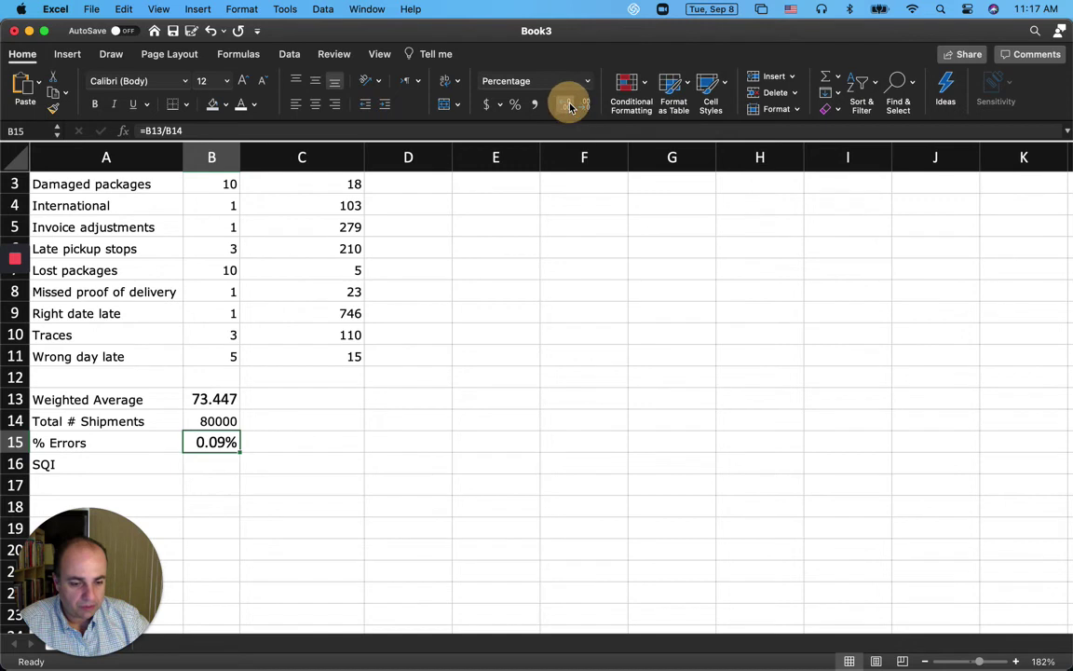
click(568, 102)
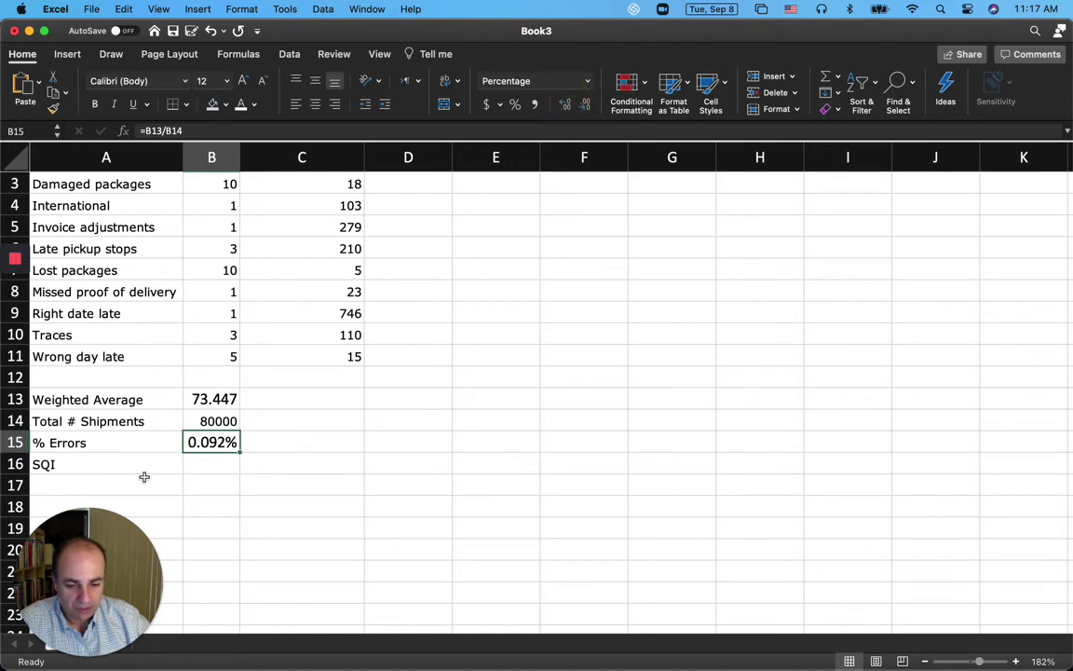
click(197, 462)
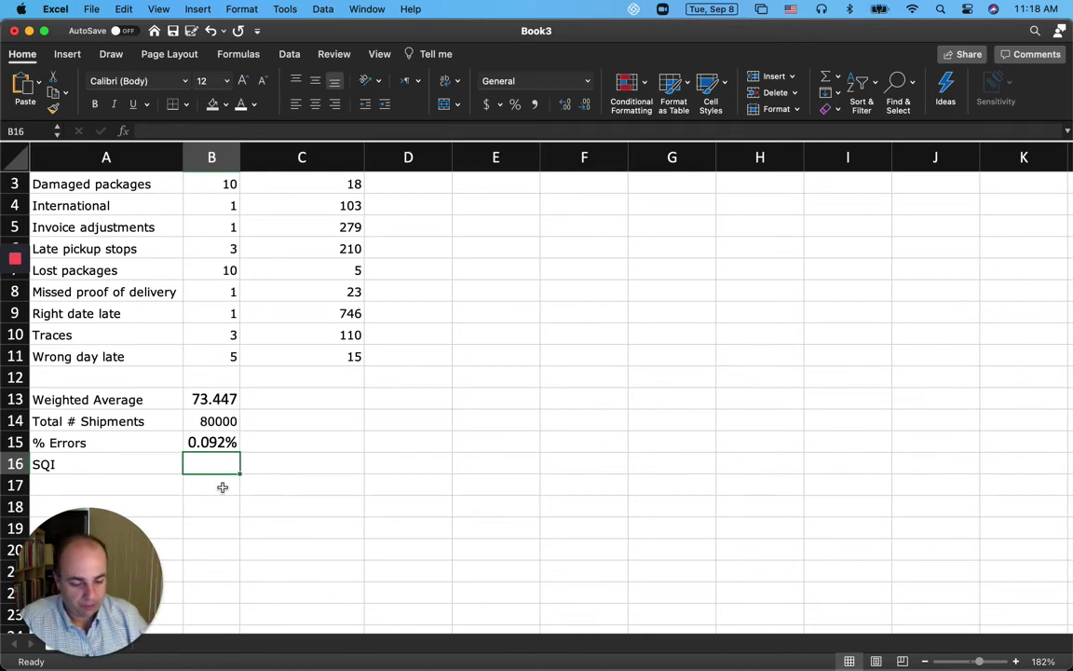
Enter =1-B15 in B16 for an SQI of 99.908%, then exit Excel's full screen.
text(=)
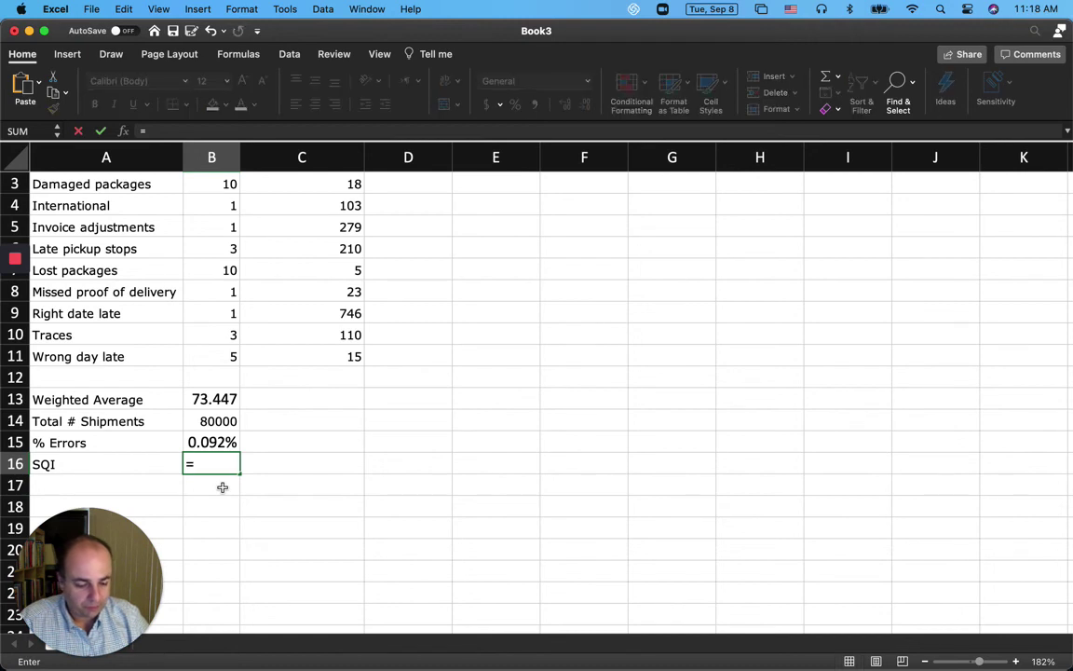
text(1-)
click(215, 443)
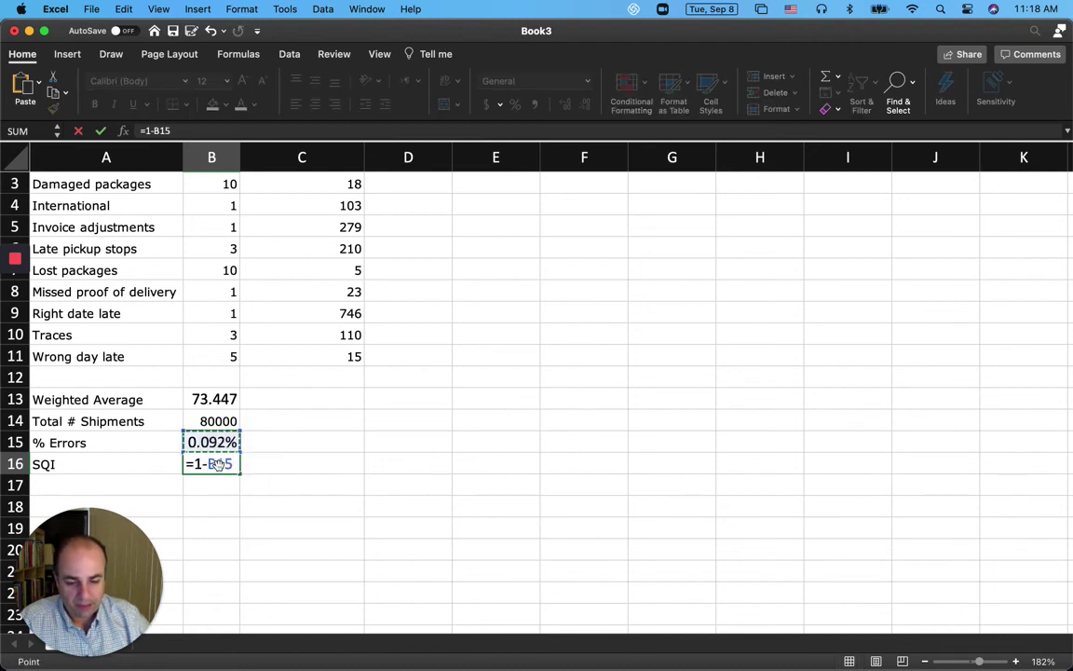
key(Return)
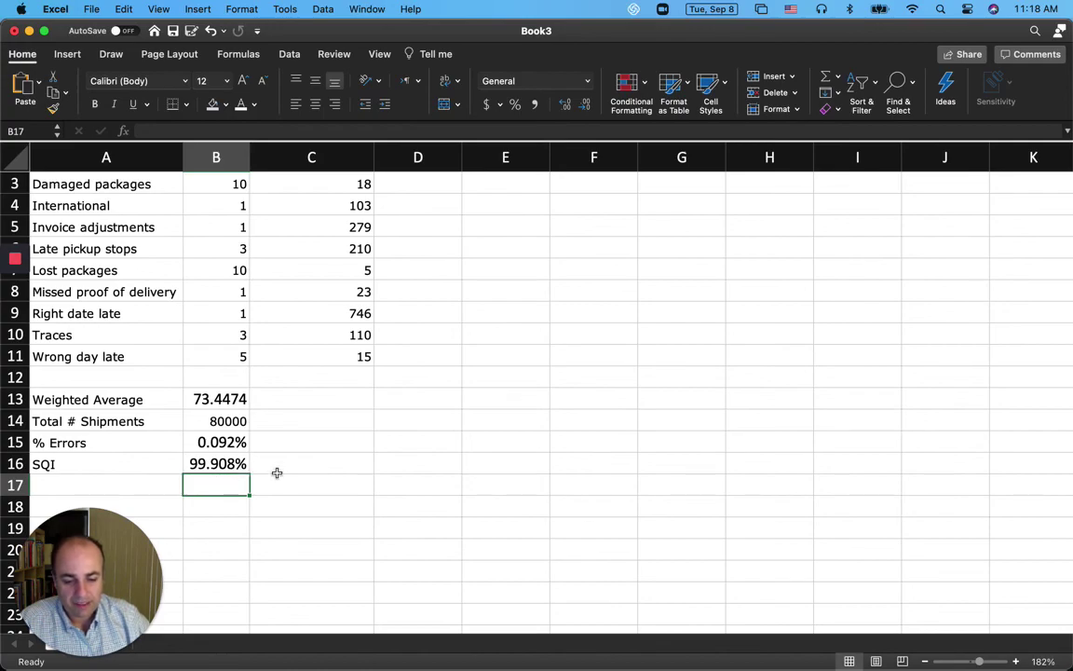
key(ctrl+super+f)
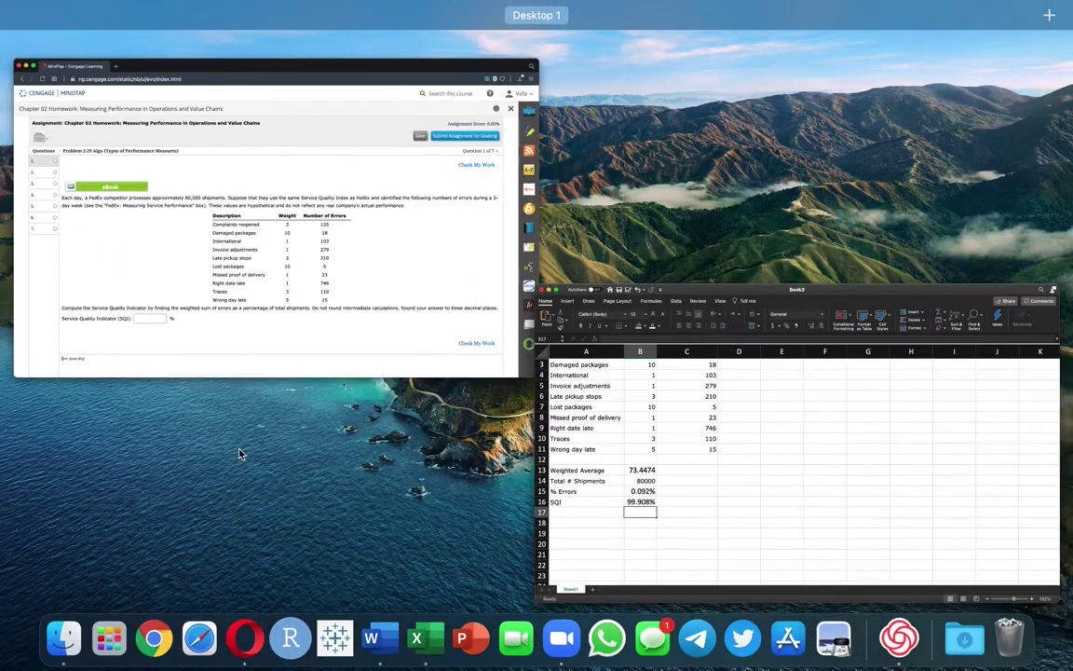
Enter 99.908 in the maximised MindTap SQI field and check it scores 14.28%.
click(245, 358)
key(ctrl+super+f)
click(274, 549)
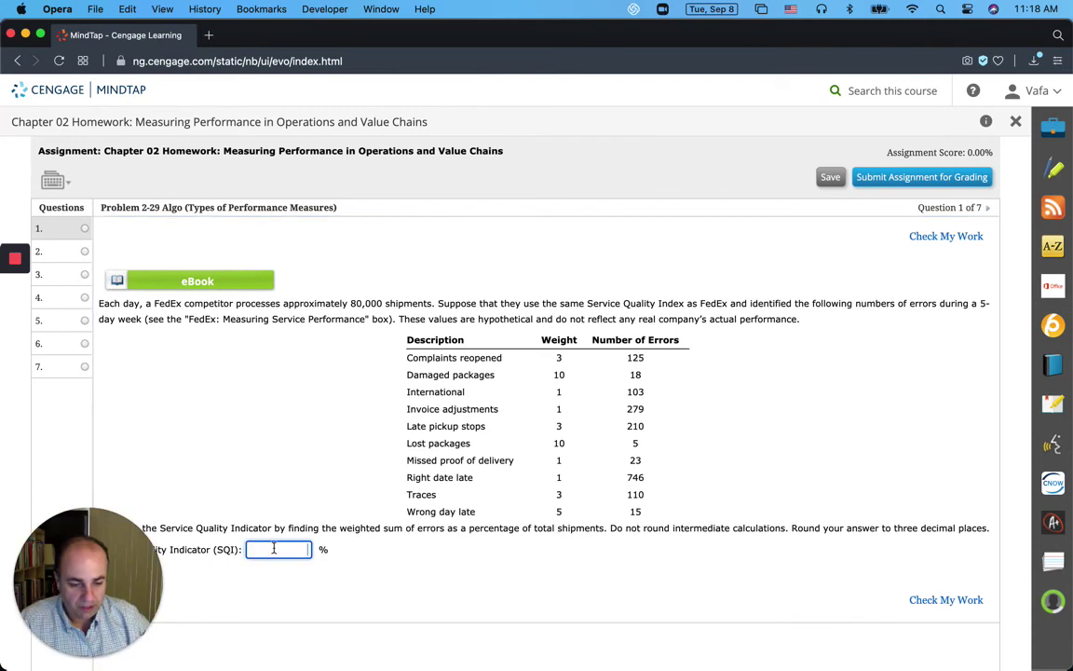
text(99.9)
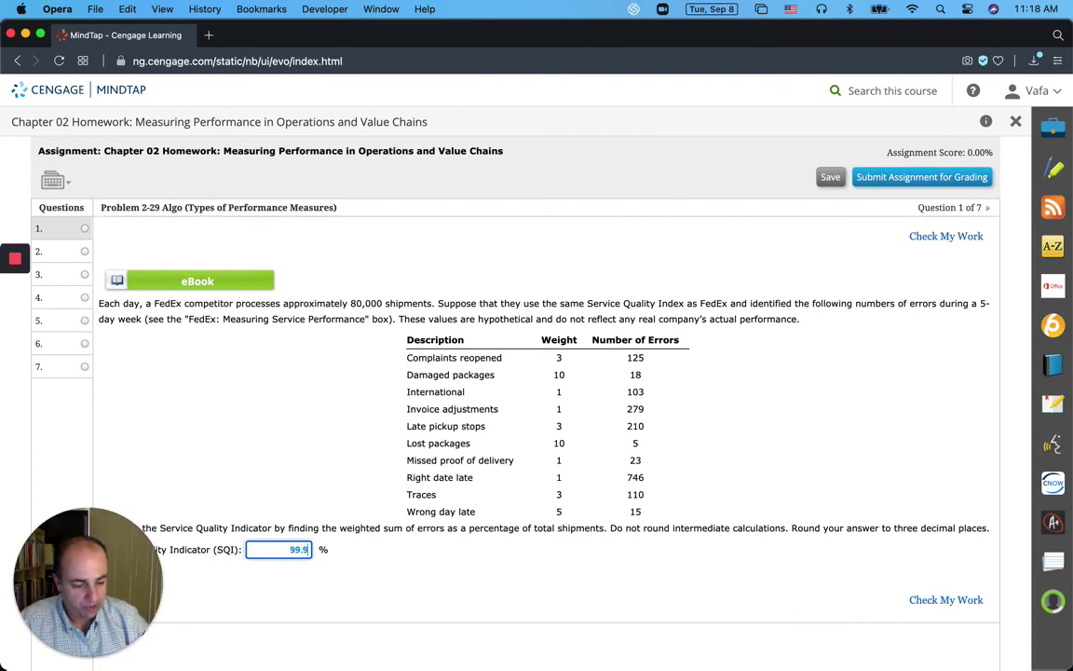
text(08)
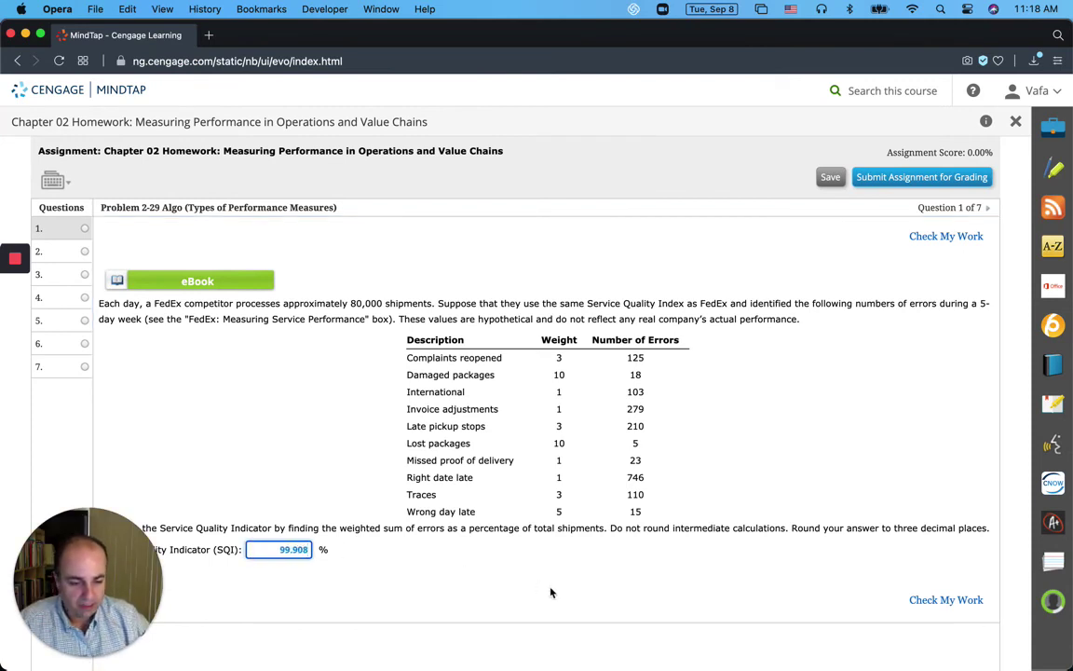
click(923, 600)
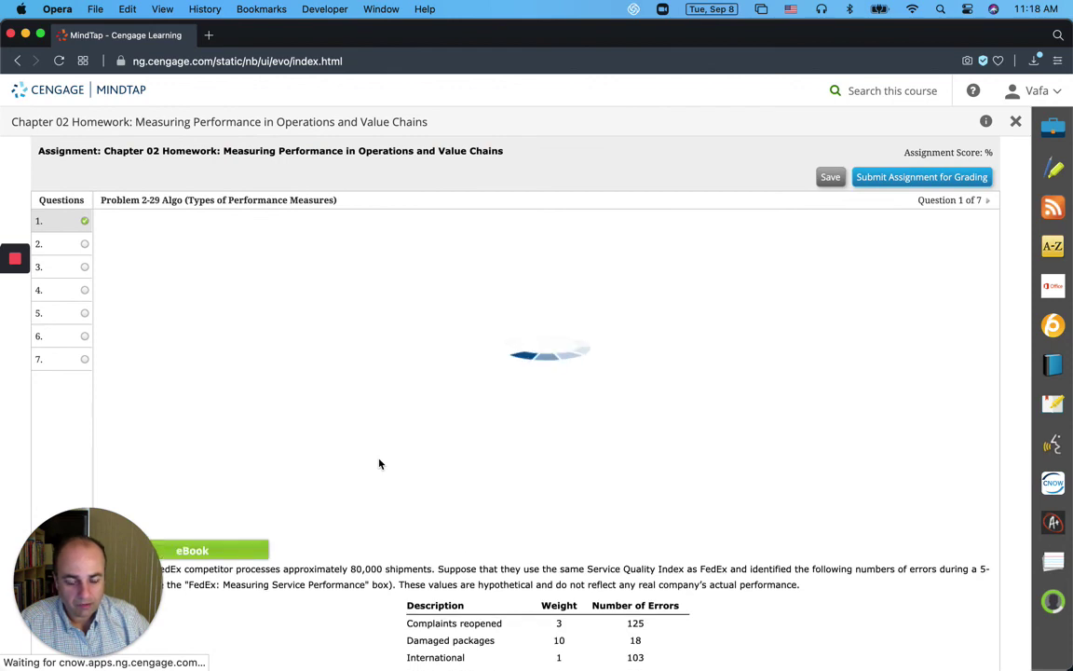
scroll(379, 463, down, 2)
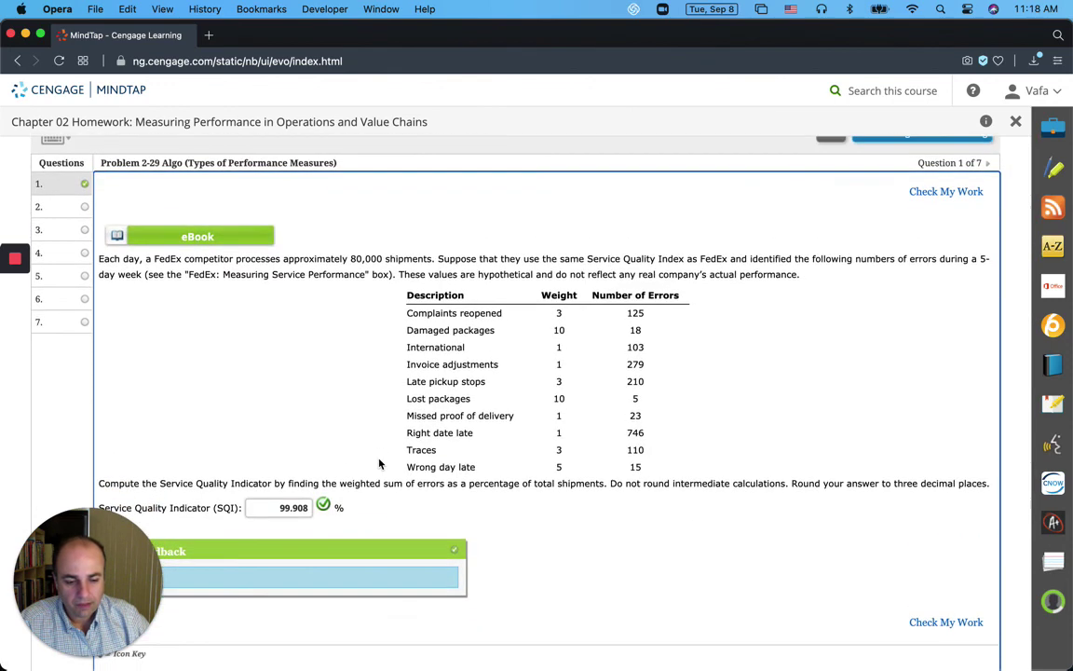